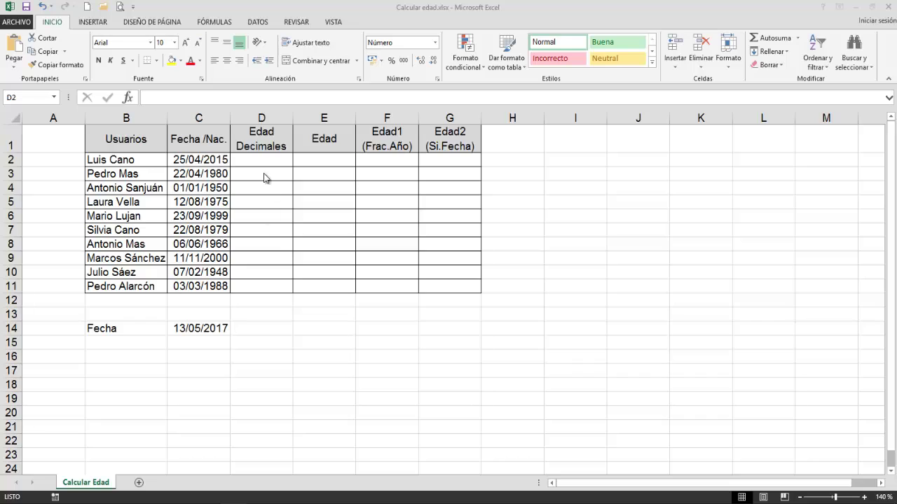
Step: Begin a formula with an opening parenthesis in D2, the first cell of the Edad Decimales column
left_click(254, 157)
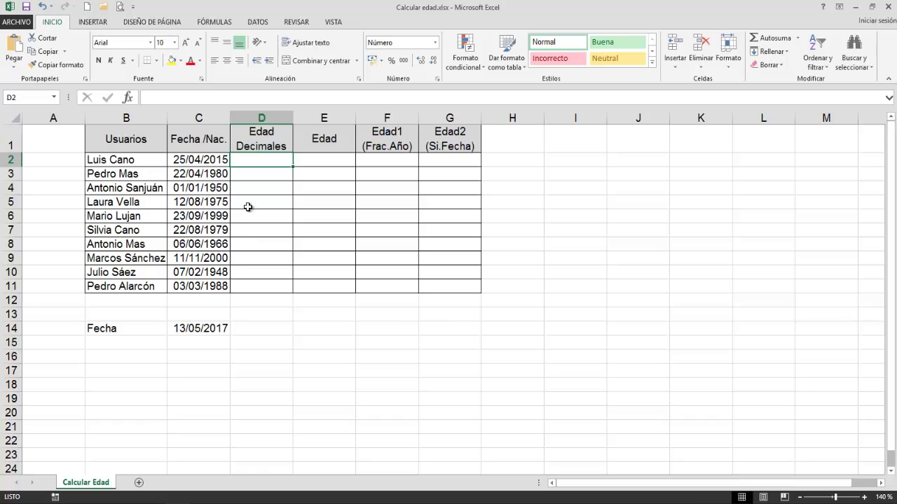
type("=")
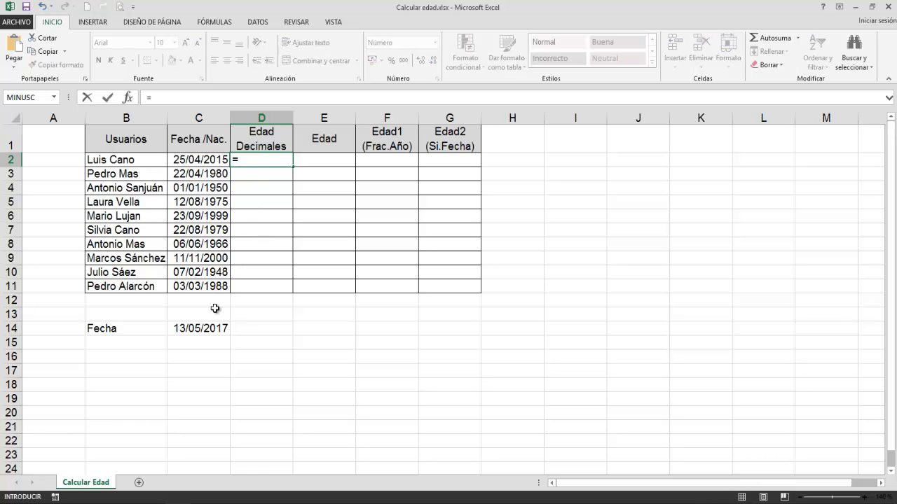
type("(")
left_click(201, 331)
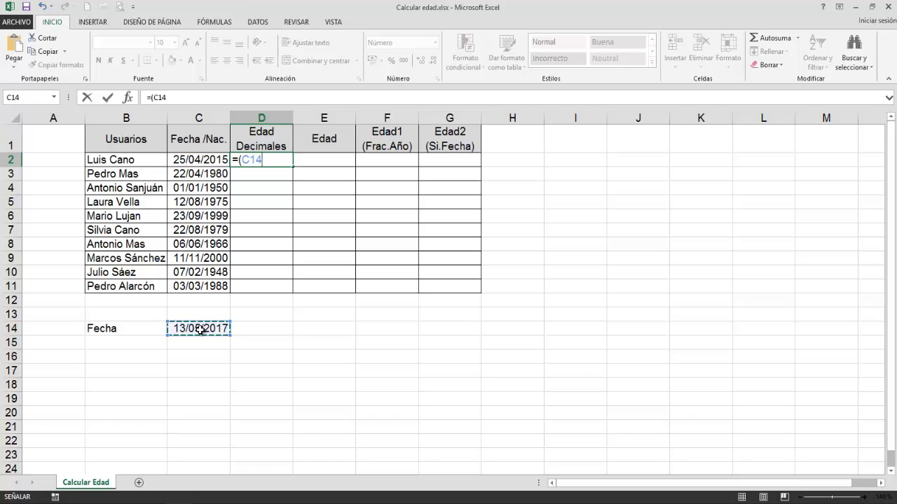
key("F4")
type("-")
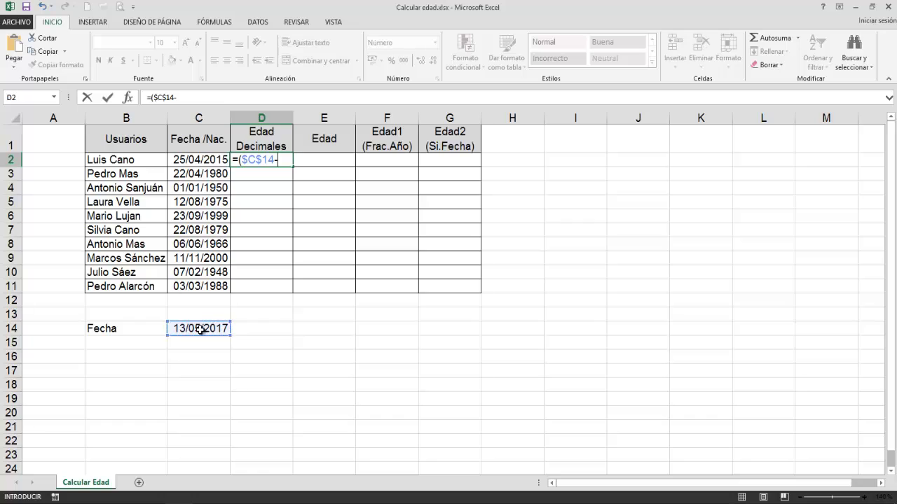
left_click(188, 161)
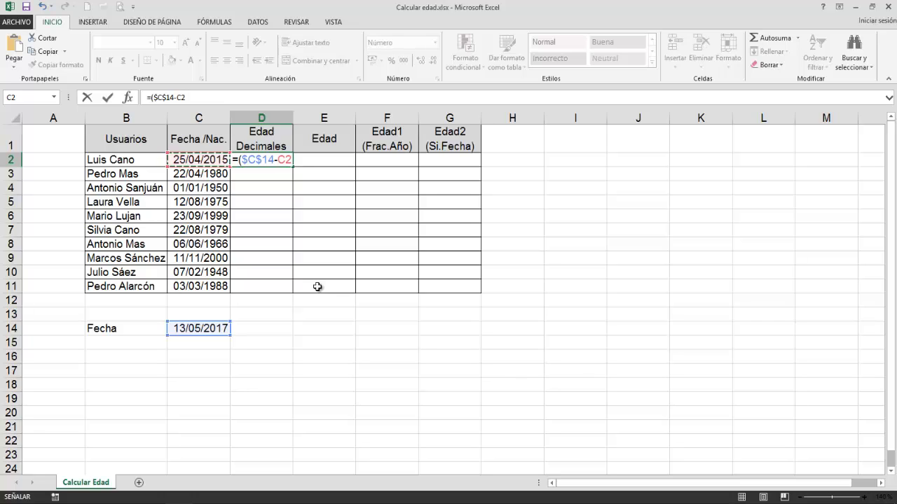
key("BackSpace")
key("BackSpace")
key("BackSpace")
key("BackSpace")
key("BackSpace")
key("BackSpace")
key("BackSpace")
key("BackSpace")
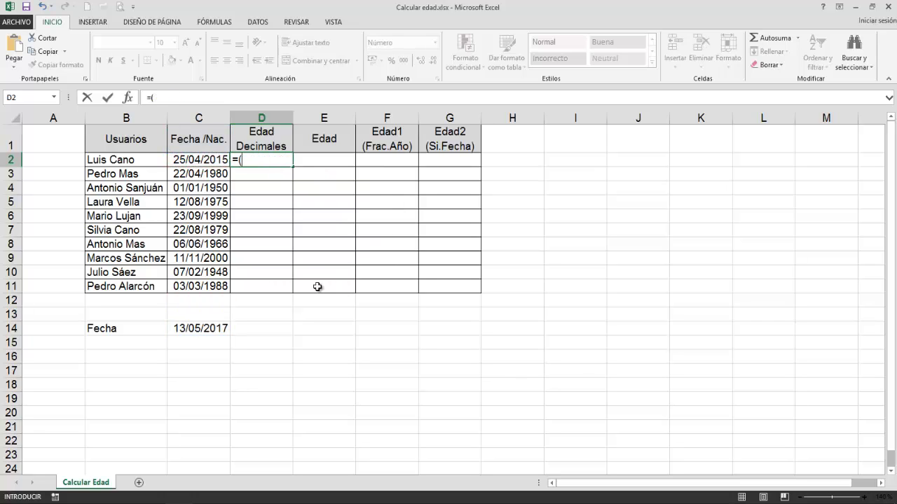
Step: Complete the formula in D2 as =(HOY()-C2) to subtract the birth date from today's date
type("HOY")
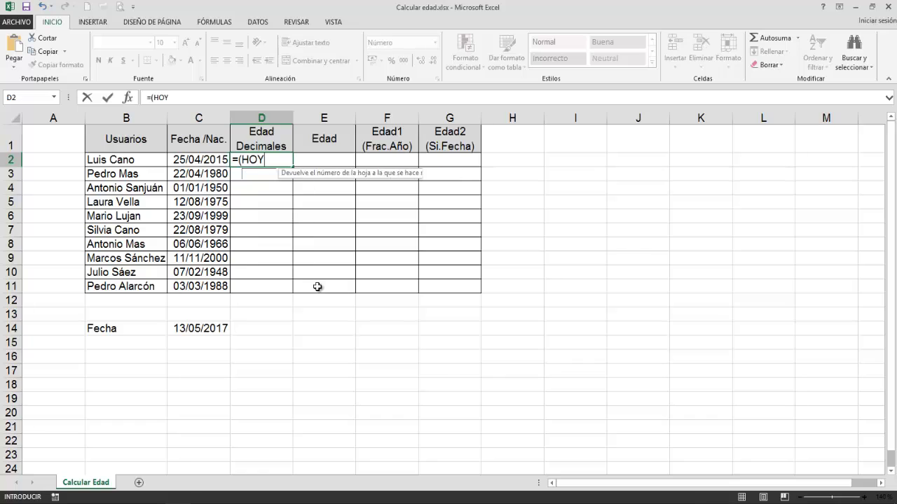
type("()-")
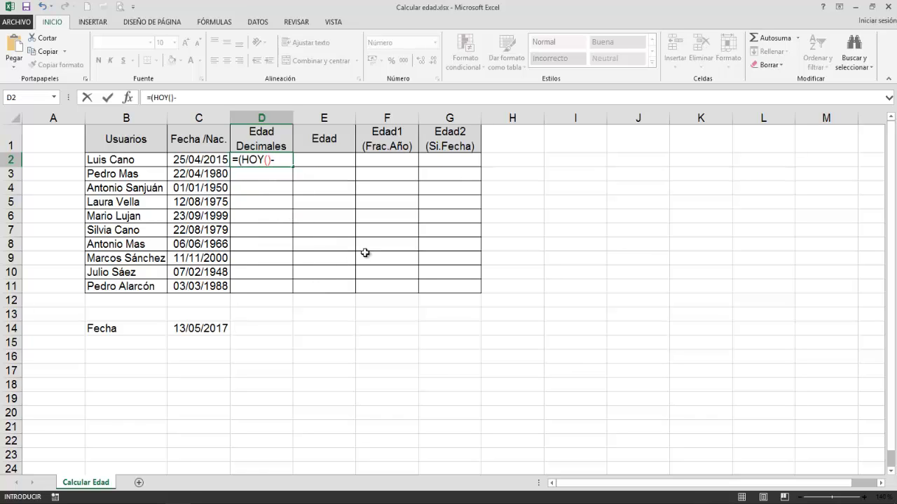
left_click(213, 160)
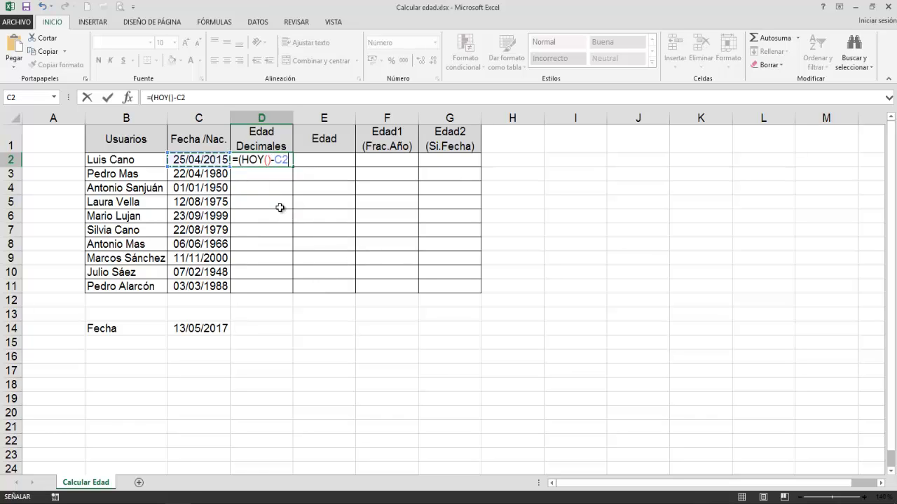
type(")")
key("Return")
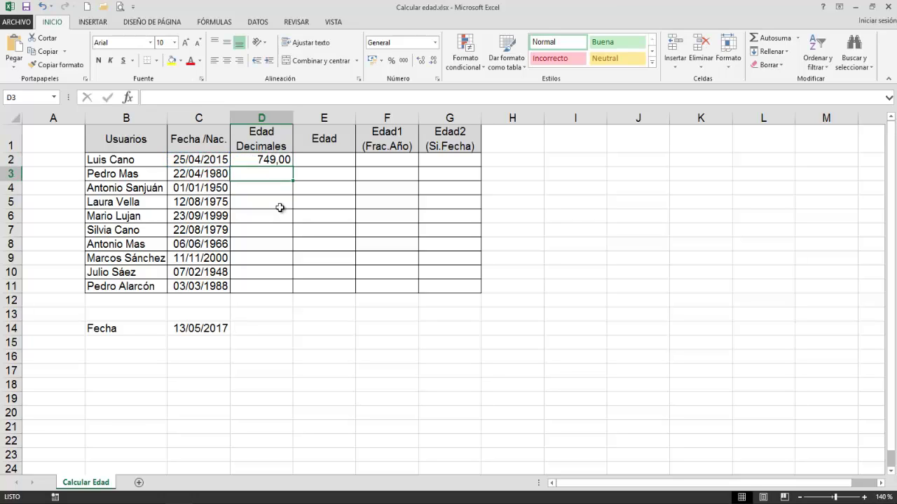
Step: Extend the formula in D2 to divide by 365,25, giving =(HOY()-C2)/365,25
key("Up")
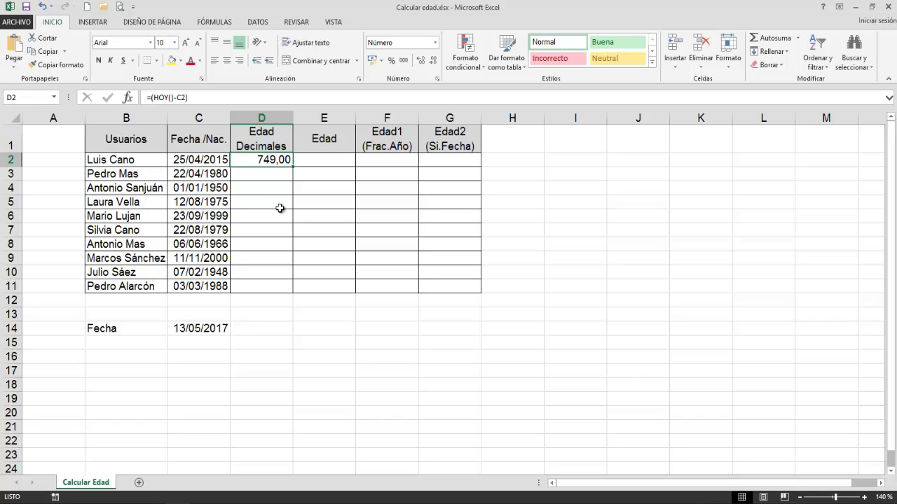
left_click(230, 97)
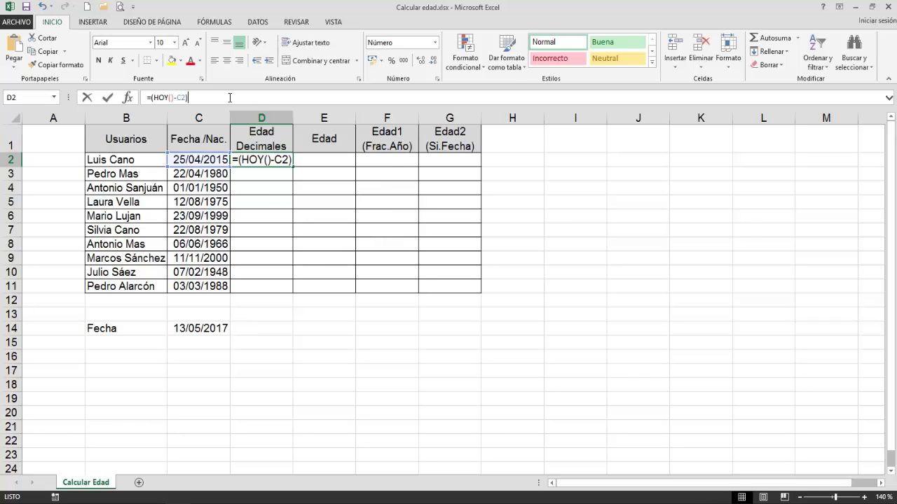
type("/")
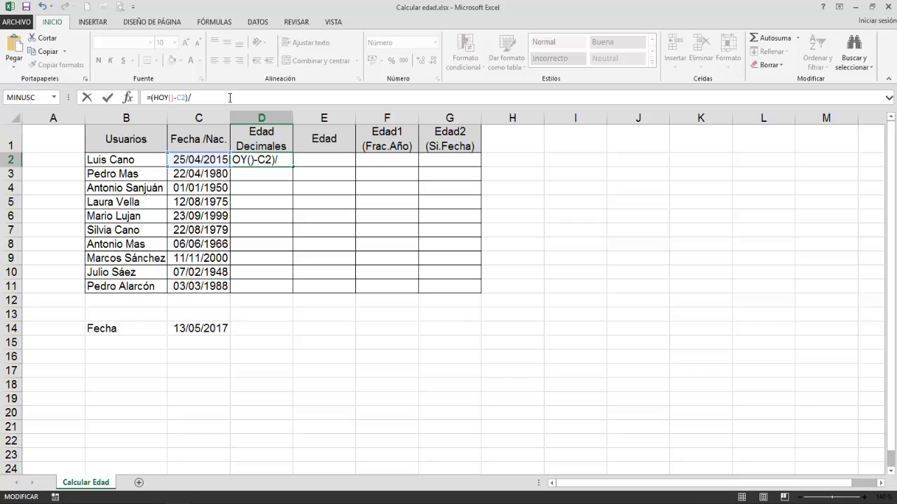
type("365,2")
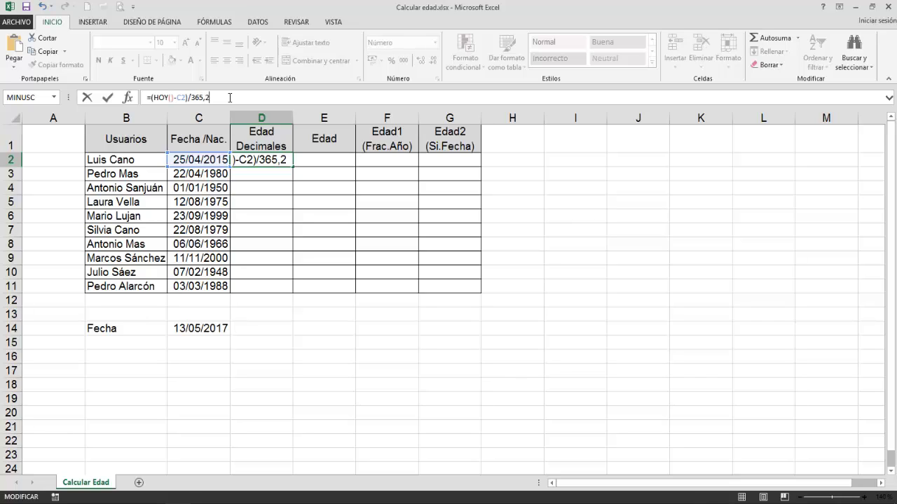
type("5")
key("Return")
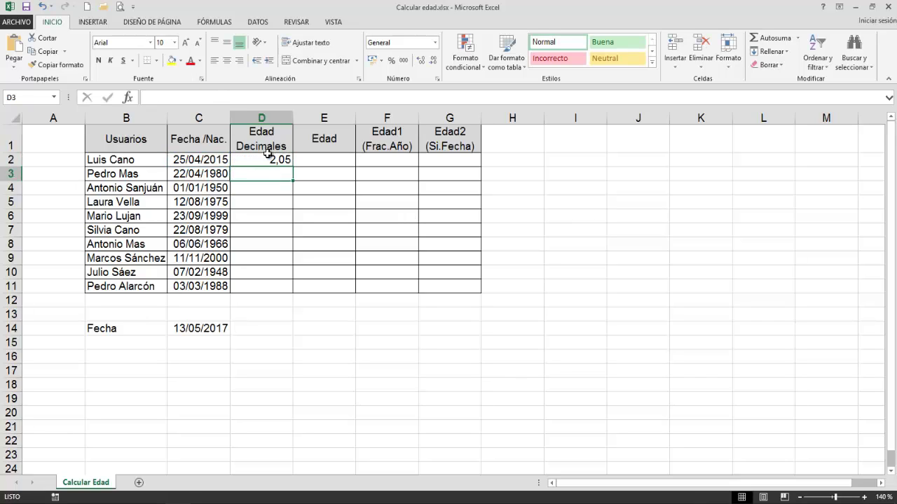
Step: Fill the D2 formula down to D11 and display the Edad Decimales values with one decimal
left_click(268, 157)
double_click(292, 166)
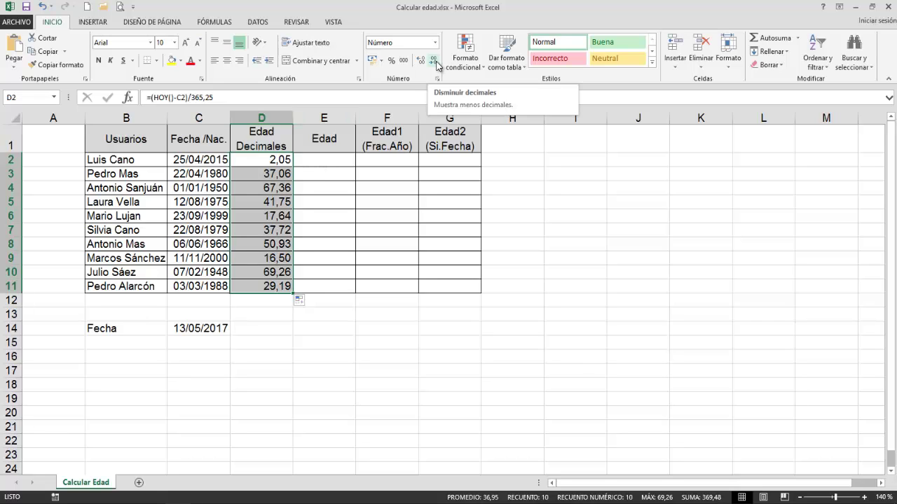
left_click(434, 63)
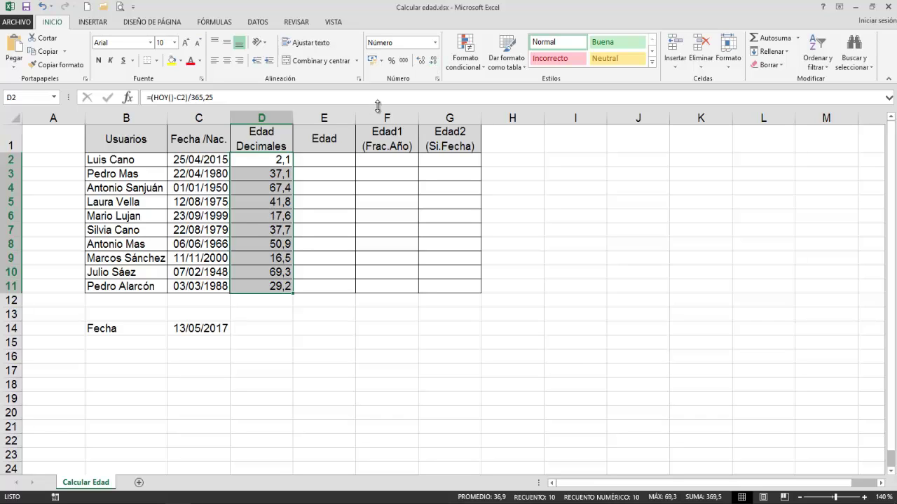
left_click(433, 64)
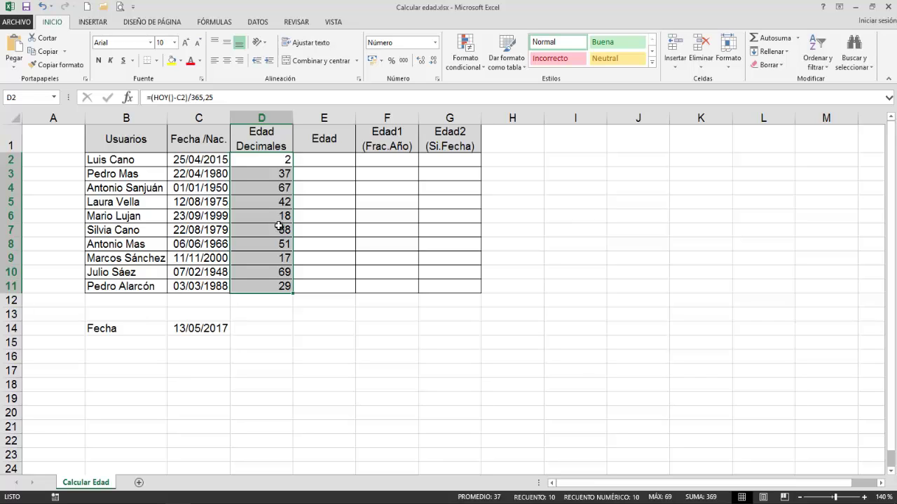
left_click(419, 62)
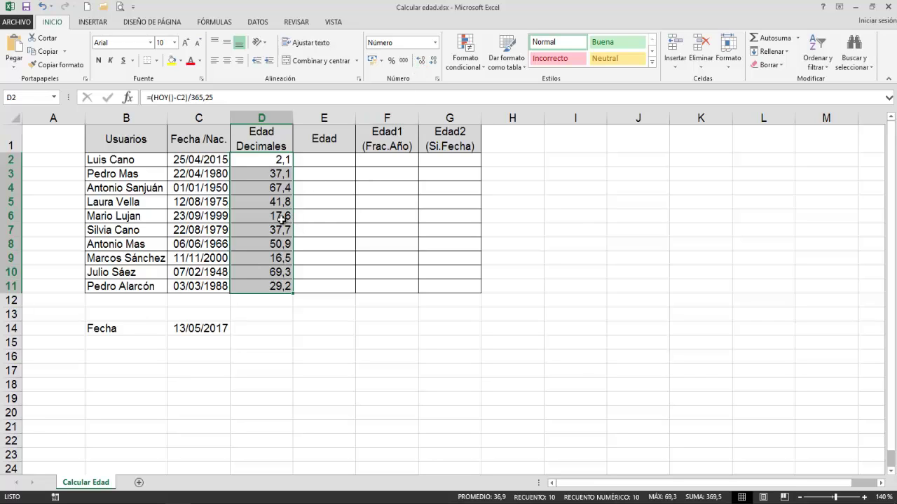
Step: Copy the whole formula text =(HOY()-C2)/365,25 from D2, leaving the cell unchanged
left_click(326, 158)
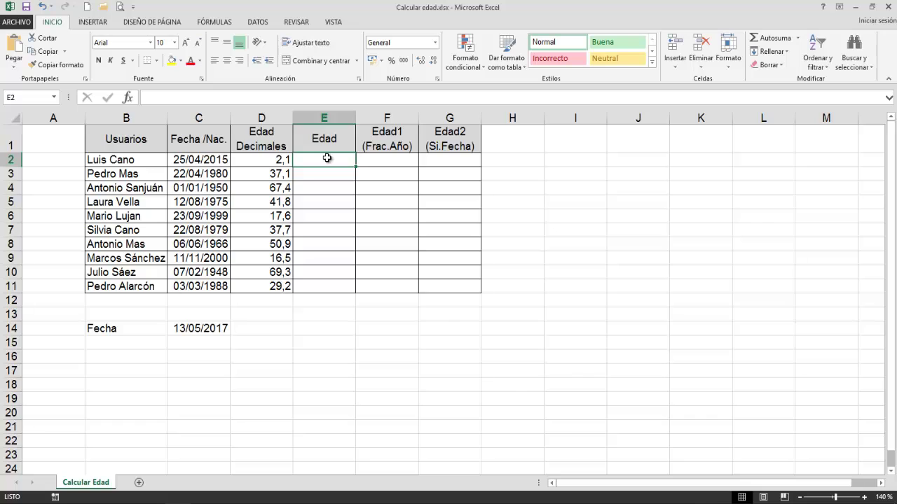
left_click(273, 159)
left_click(159, 98)
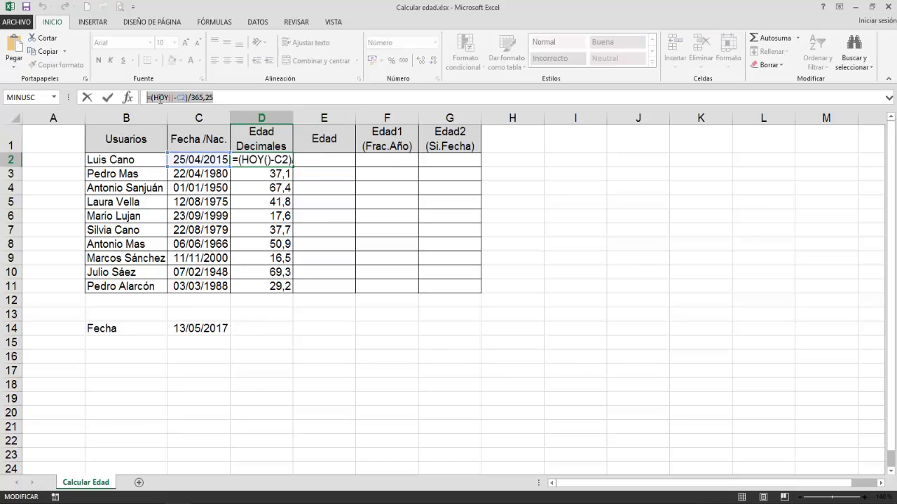
right_click(160, 103)
left_click(176, 113)
key("Escape")
Step: Insert the ENTERO function for the range E2:E11 in the Edad column, choosing it from the Todo category
left_click(330, 162)
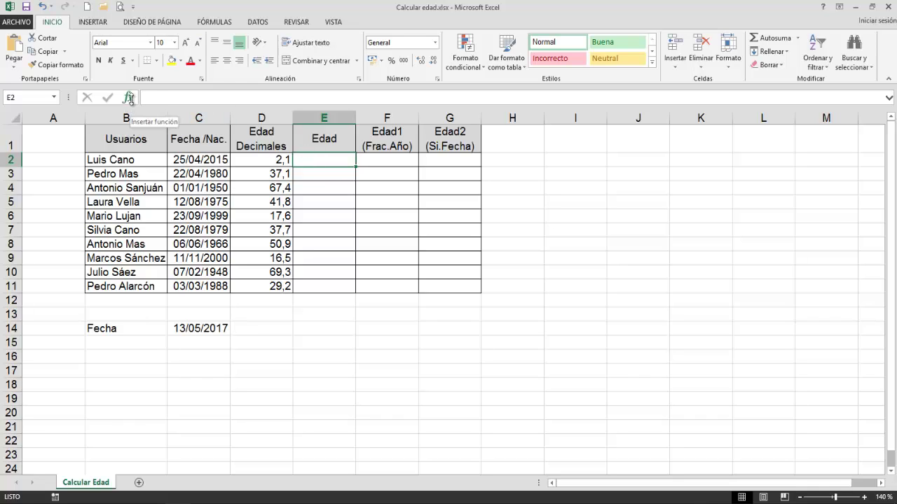
left_click_drag(316, 161, 322, 285)
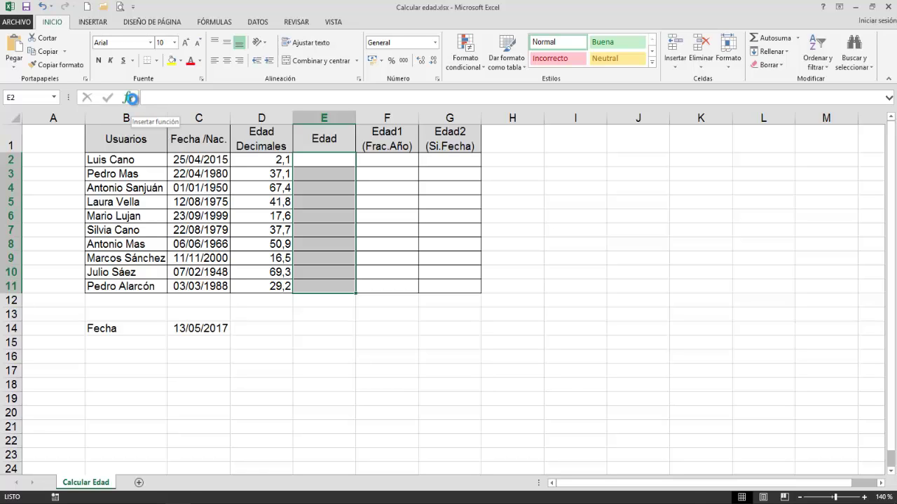
left_click(132, 99)
left_click(645, 221)
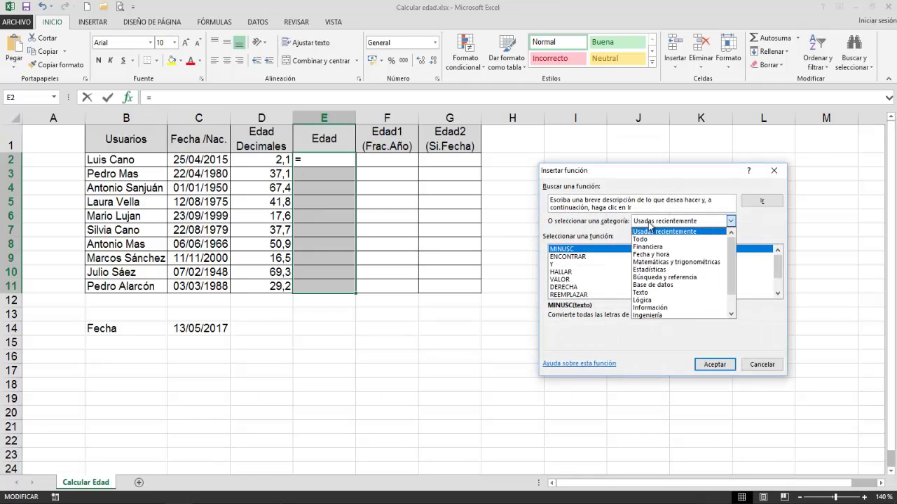
left_click(640, 247)
left_click(618, 272)
key("e")
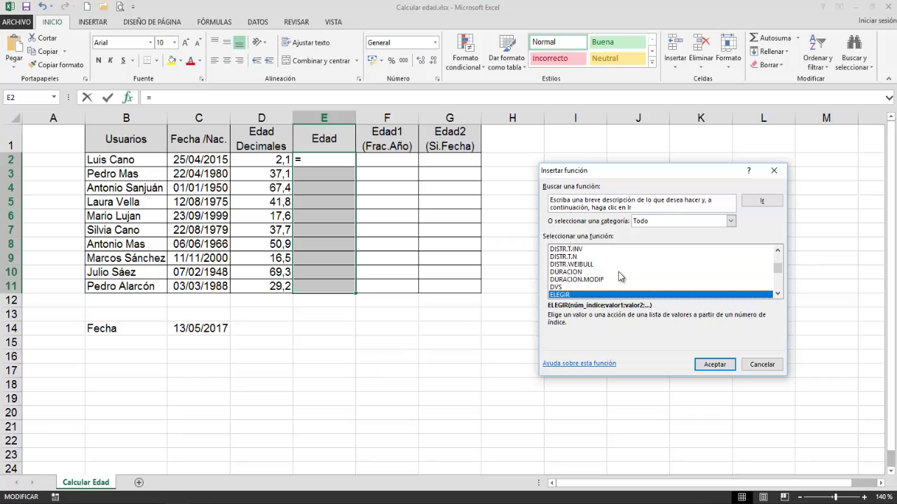
scroll(618, 272, "down", 1)
double_click(571, 286)
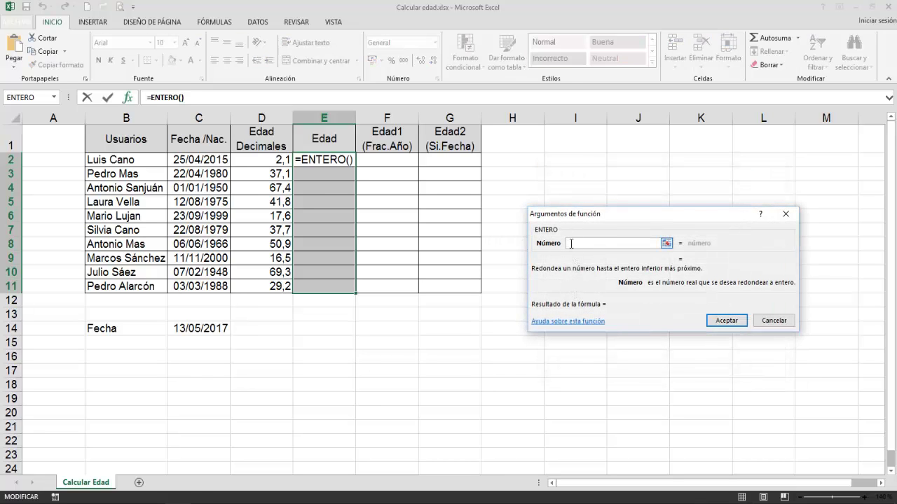
Step: Paste the copied formula as ENTERO's Número argument without its equals sign and enter =ENTERO((HOY()-C2)/365,25) in all selected cells
right_click(570, 244)
left_click(594, 280)
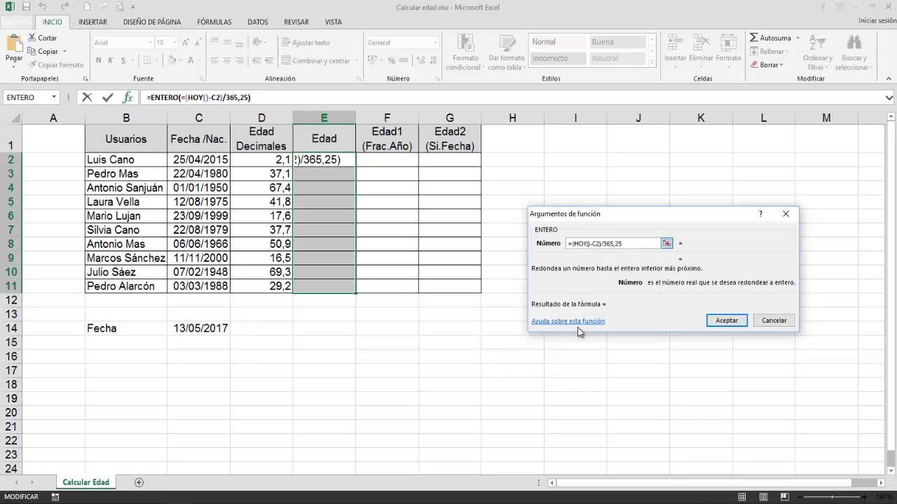
key("BackSpace")
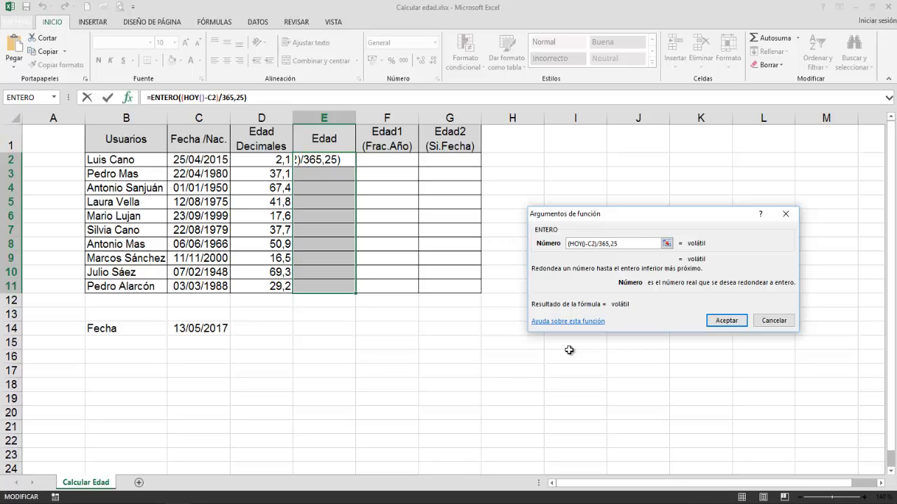
key("ctrl+Return")
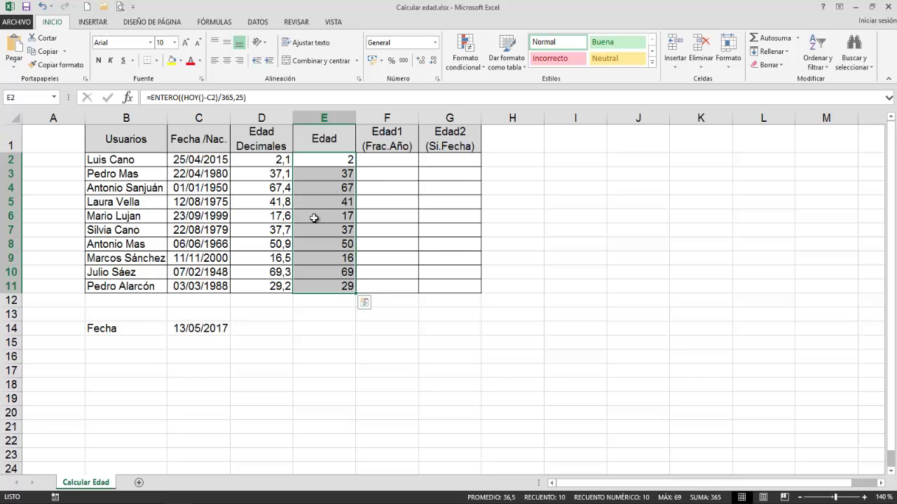
Step: Display the Edad Decimales values in D2:D11 without decimals
left_click_drag(274, 157, 257, 287)
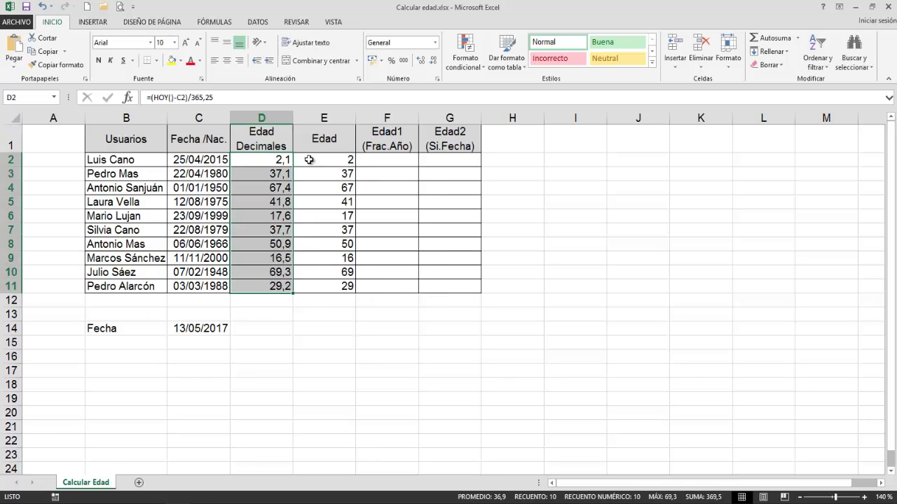
left_click(435, 61)
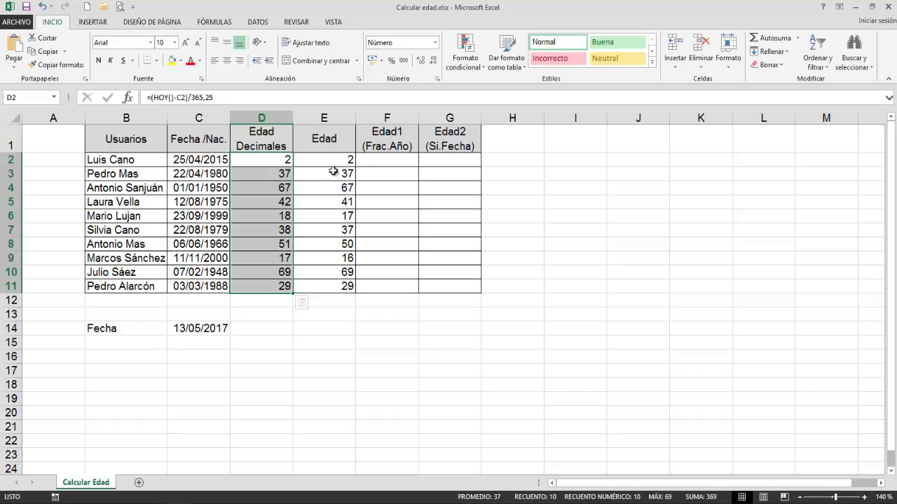
Step: Insert the FRAC.AÑO function for the range F2:F11 in the Edad1 column, with C2 as Fecha_inicial
left_click(400, 163)
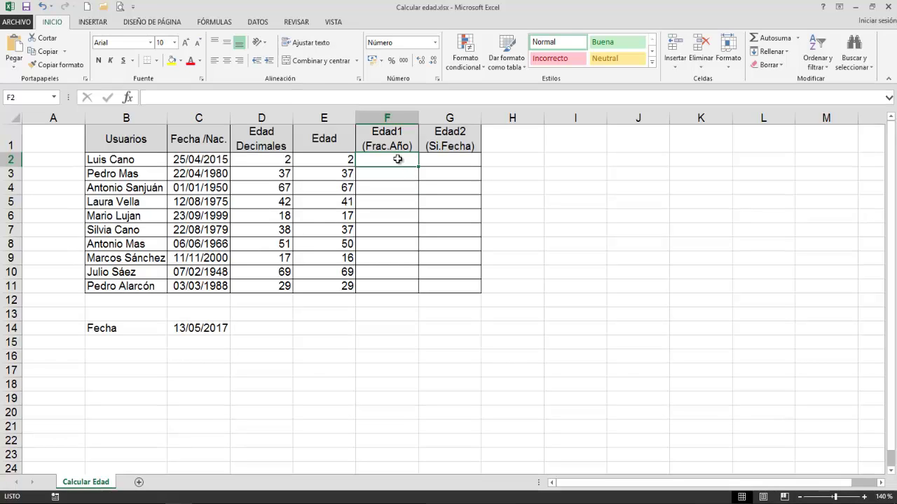
left_click_drag(400, 164, 396, 281)
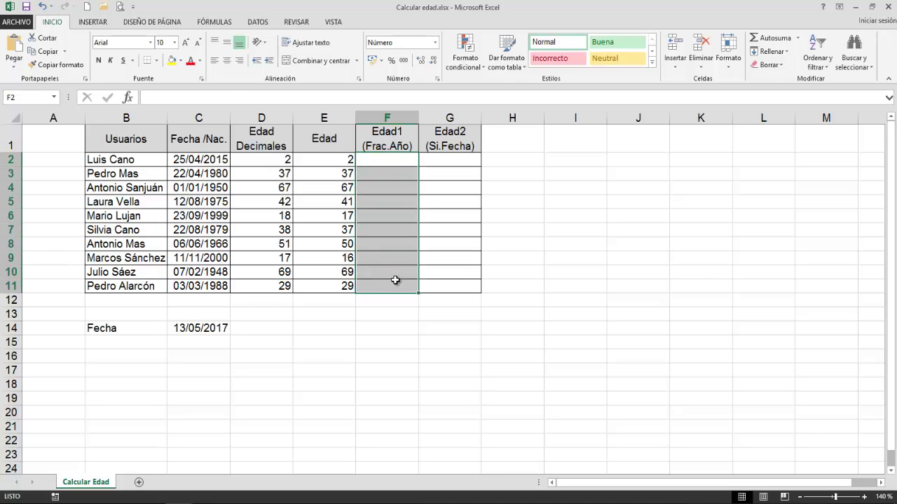
left_click(223, 23)
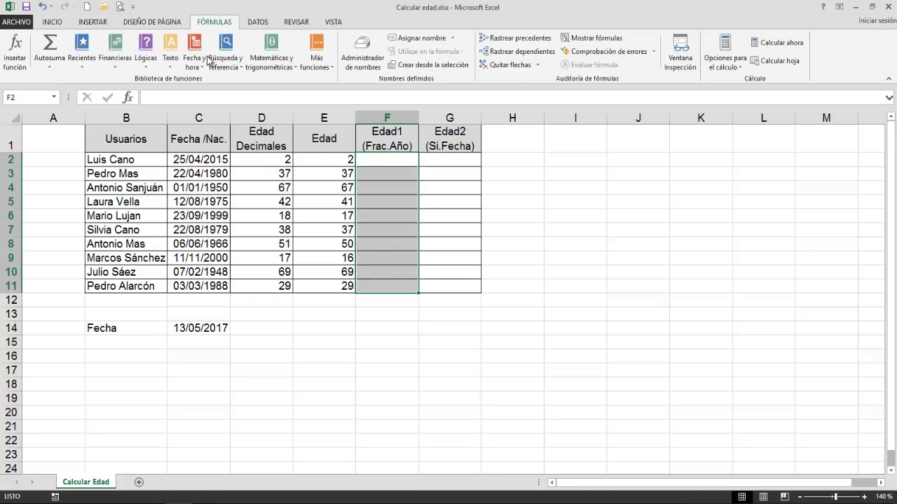
left_click(200, 67)
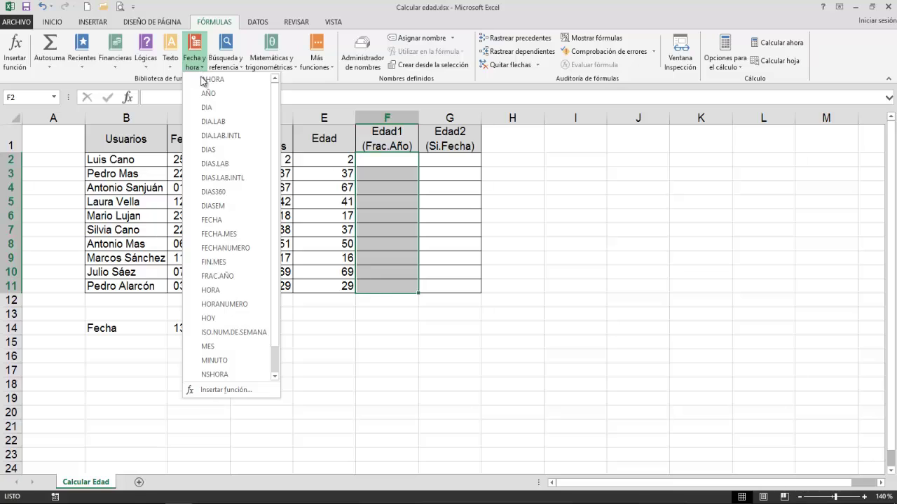
left_click(240, 276)
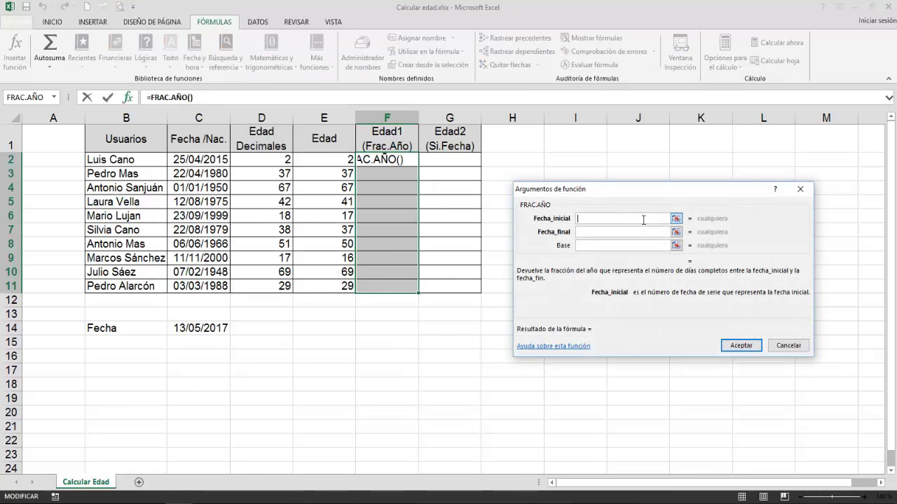
left_click(211, 160)
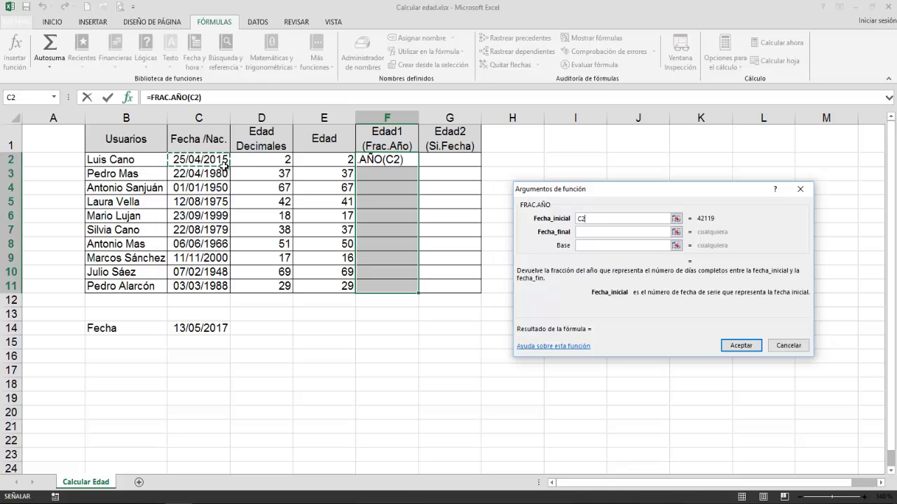
Step: Enter HOY() as FRAC.AÑO's Fecha_final argument and erase it again
left_click(585, 236)
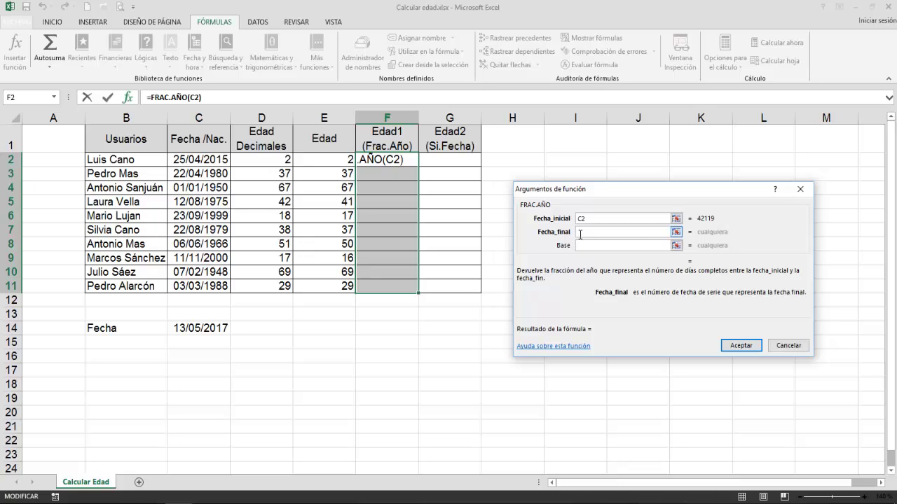
left_click(580, 234)
type("HOY()")
key("BackSpace")
key("BackSpace")
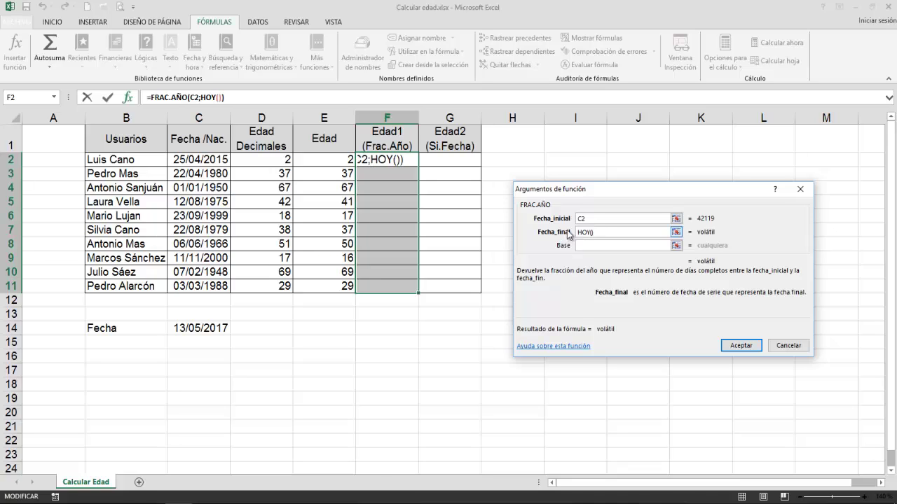
key("BackSpace")
key("BackSpace")
key("BackSpace")
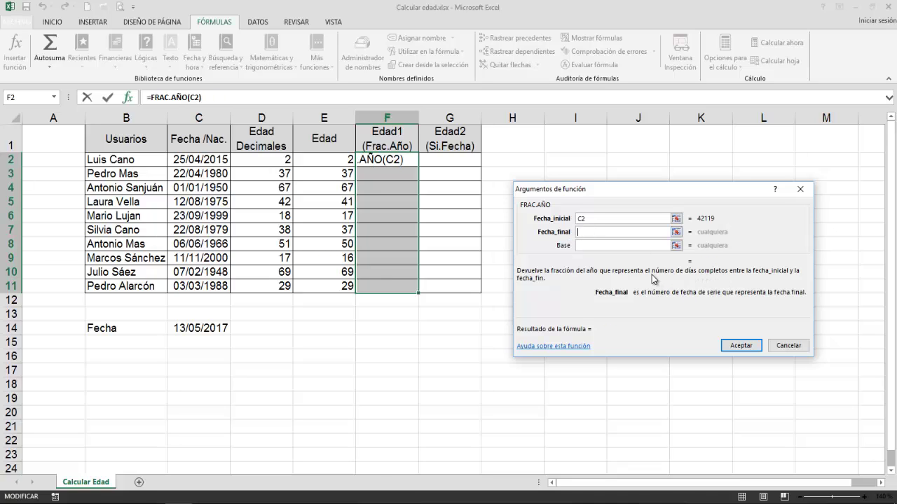
Step: Nest the HOY function from the Fecha y hora category as Fecha_final and return to FRAC.AÑO's arguments
left_click(55, 98)
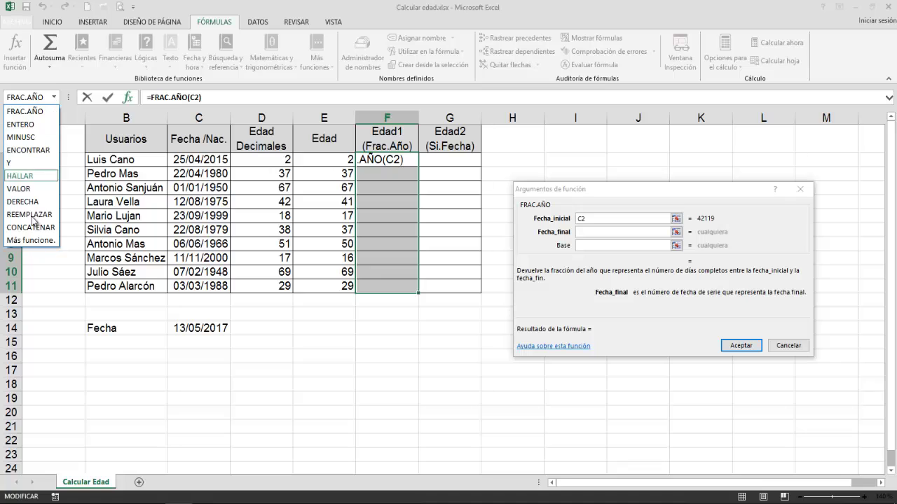
left_click(32, 241)
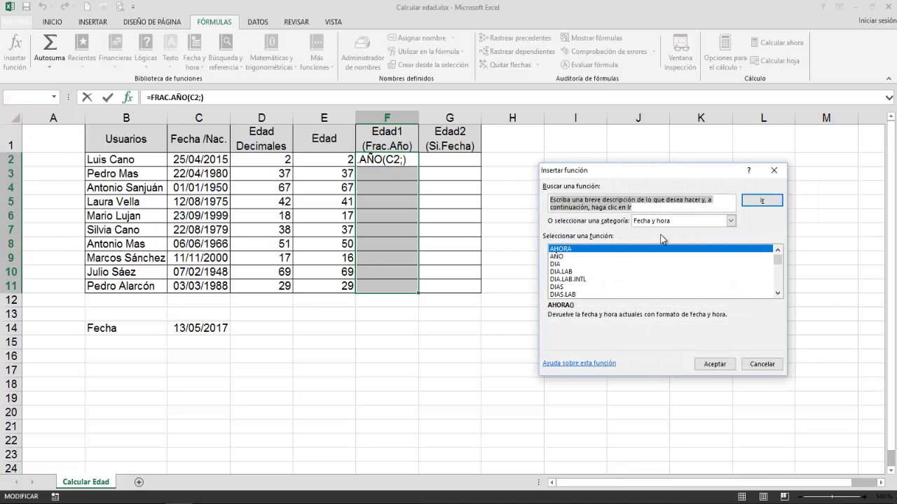
left_click(590, 276)
scroll(589, 275, "down", 3)
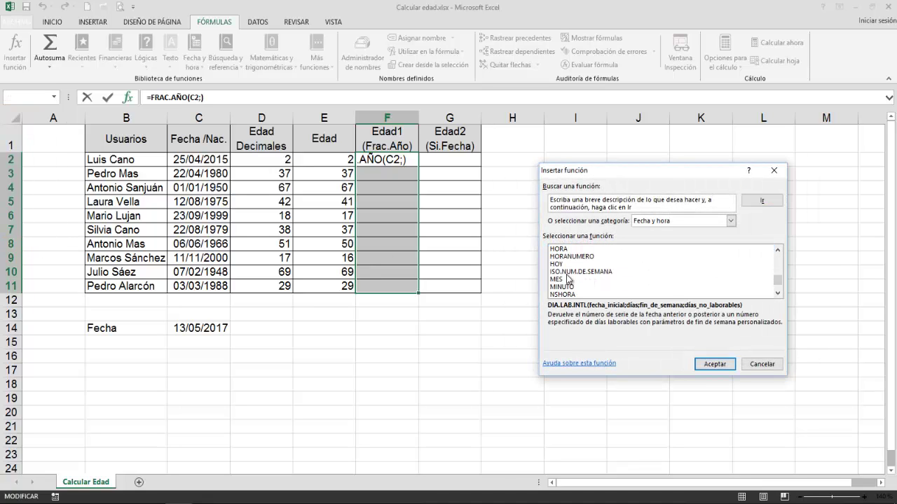
left_click(561, 264)
double_click(561, 264)
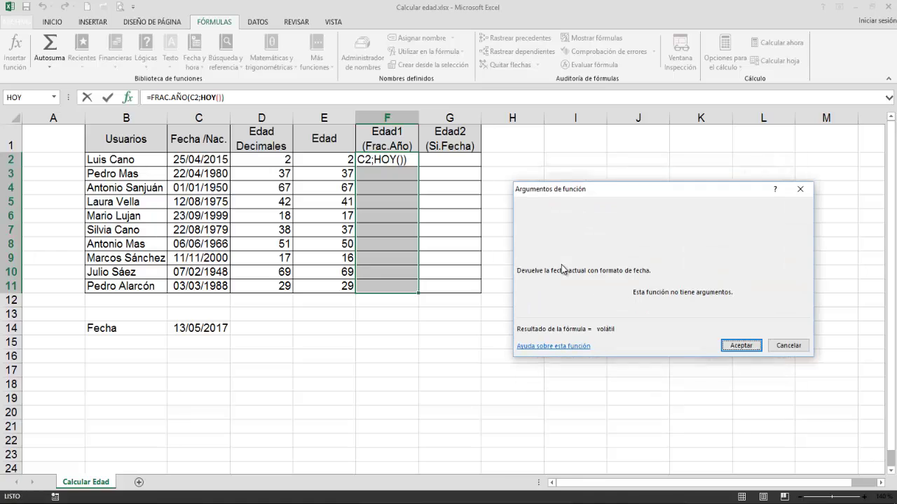
left_click(165, 103)
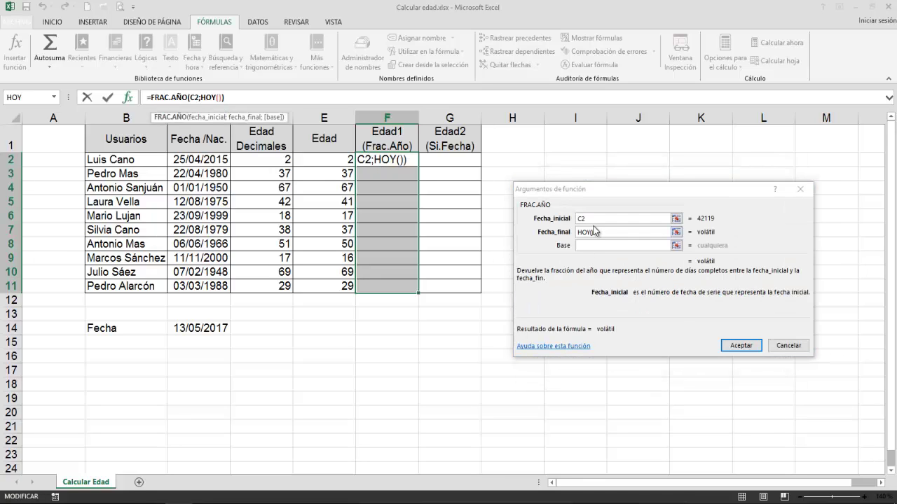
Step: Replace Fecha_final with the absolute reference $C$14 and enter =FRAC.AÑO(C2;$C$14) in all selected cells
left_click(594, 232)
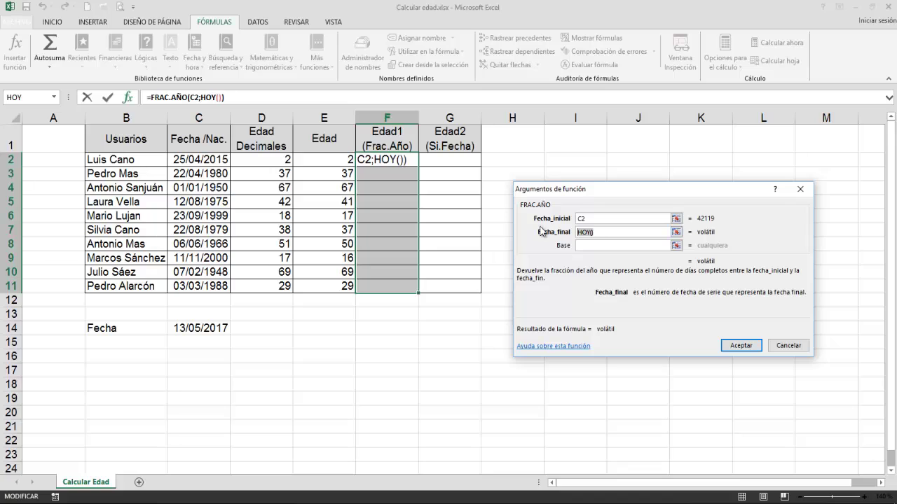
key("Delete")
left_click(207, 328)
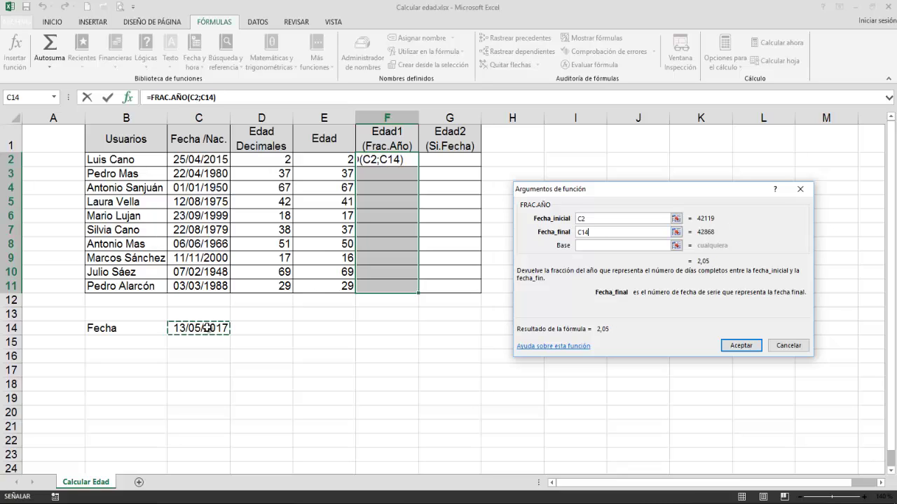
key("F4")
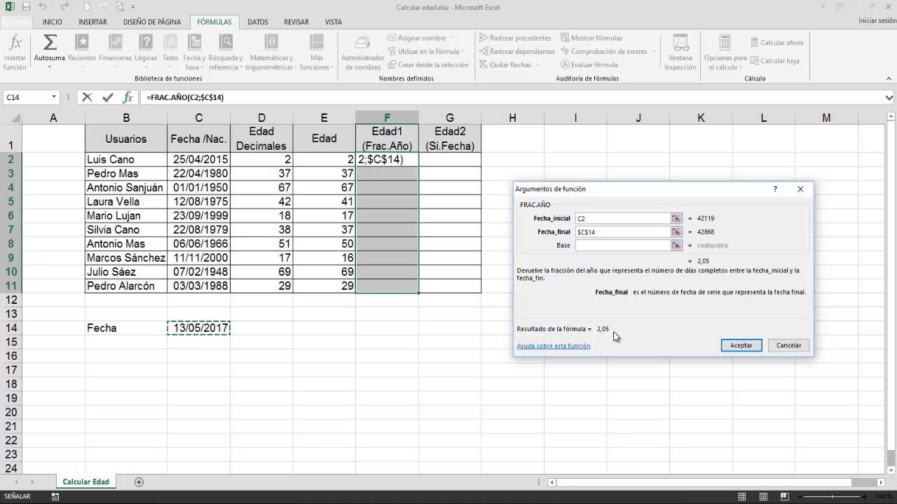
key("ctrl+Return")
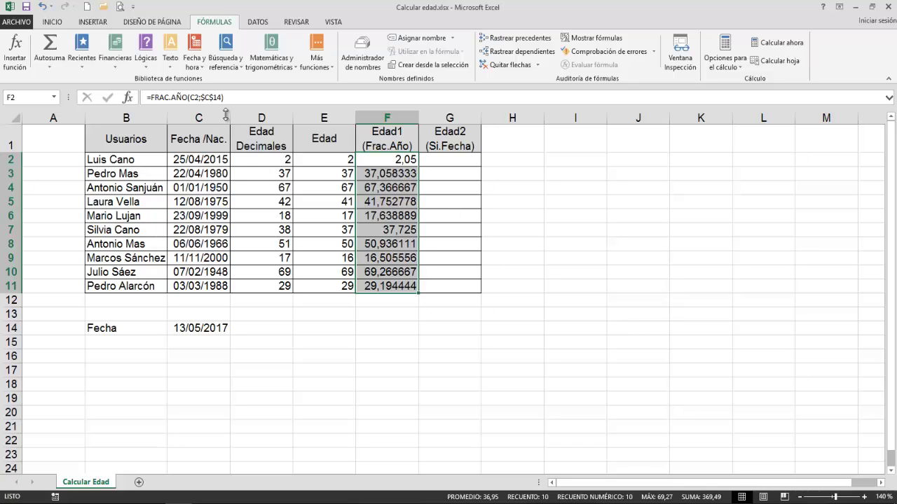
Step: Copy the formula text FRAC.AÑO(C2;$C$14) from F2 without its equals sign, and empty the cell
left_click(174, 98)
double_click(160, 98)
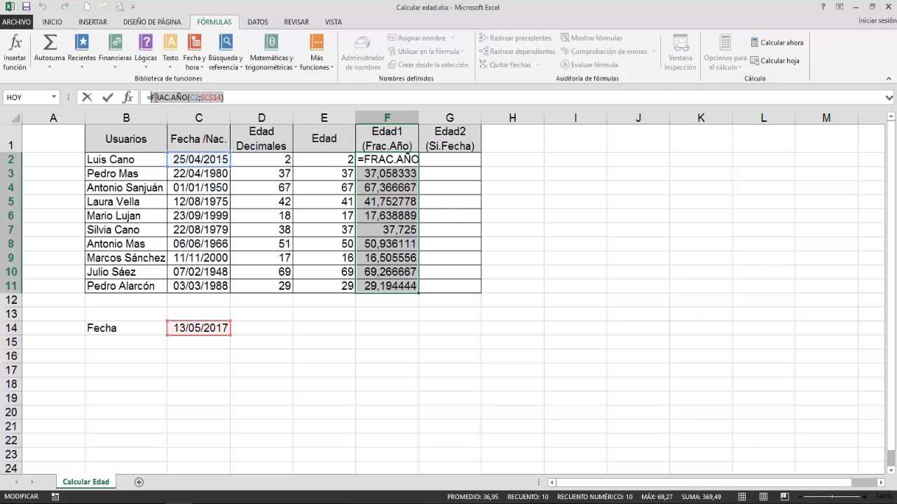
right_click(166, 98)
left_click(186, 121)
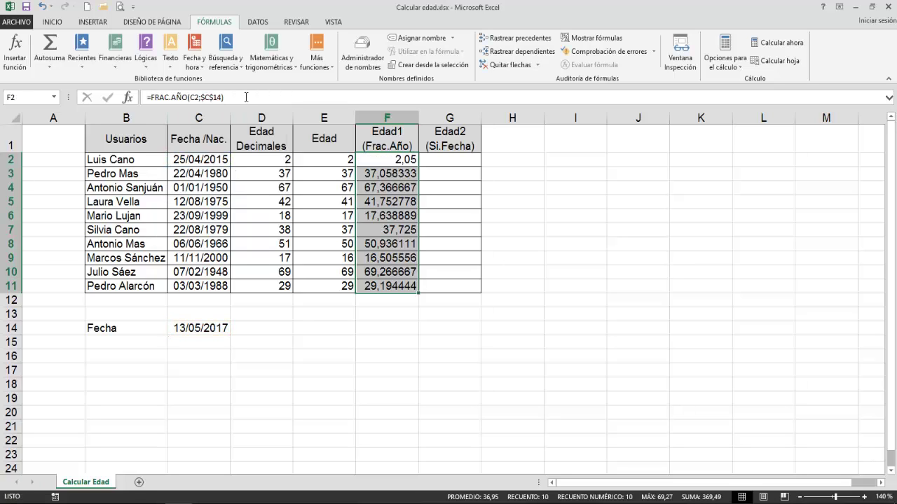
key("Return")
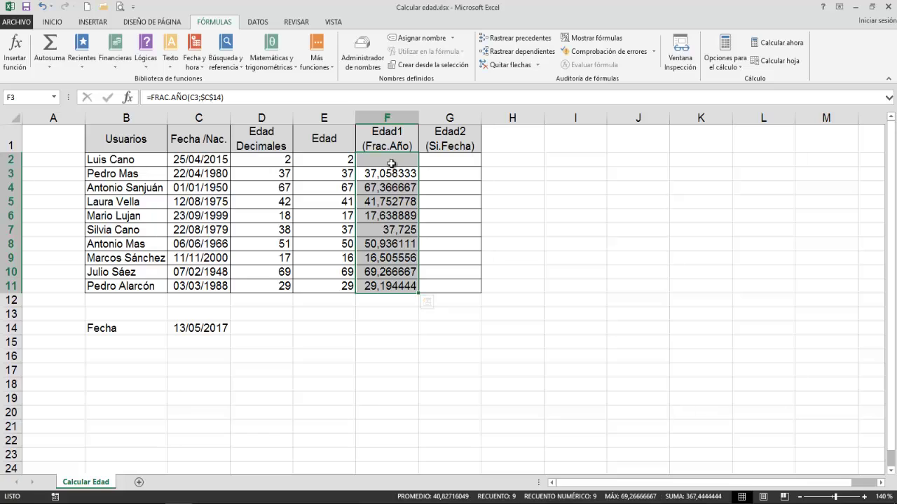
Step: Insert the ENTERO function for the range F2:F11, choosing it from the Todo category
left_click_drag(391, 161, 389, 282)
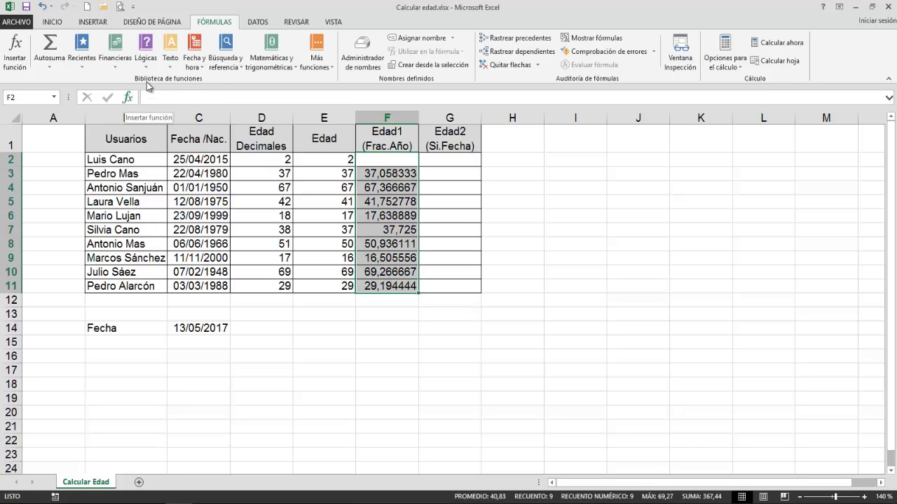
left_click(128, 98)
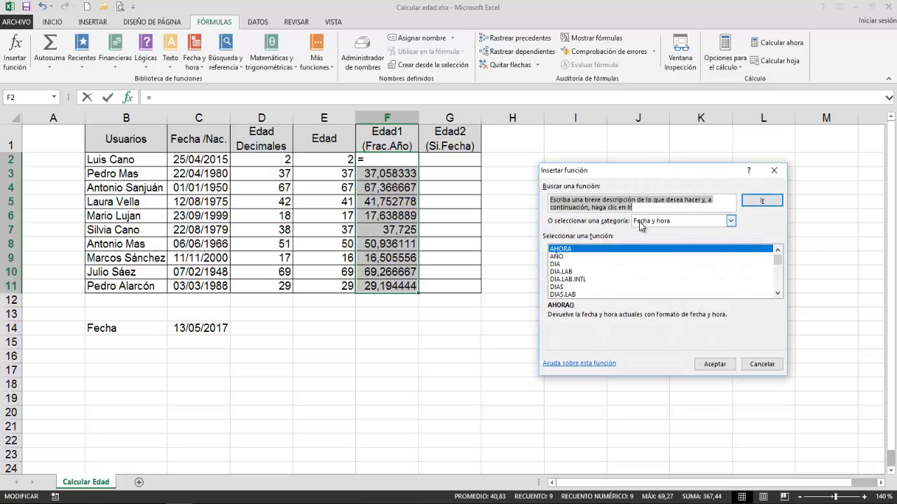
left_click(731, 221)
left_click(658, 237)
left_click(612, 264)
key("e")
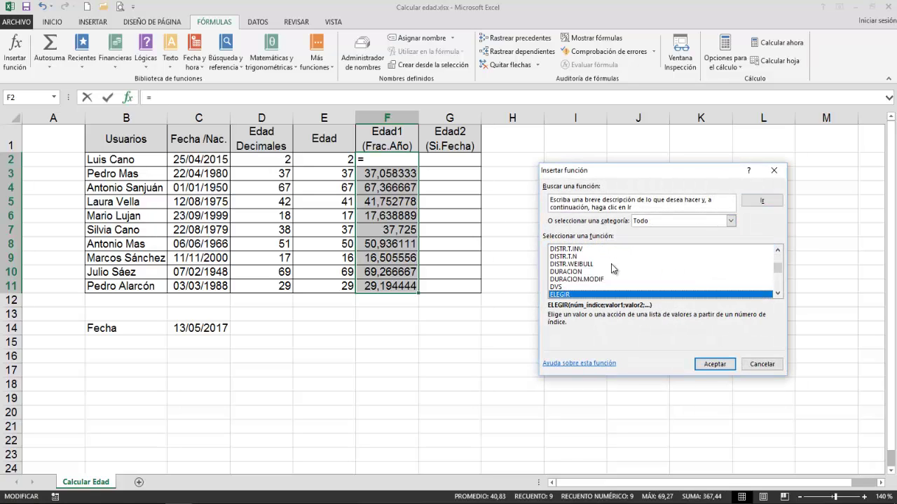
scroll(608, 272, "down", 1)
double_click(564, 286)
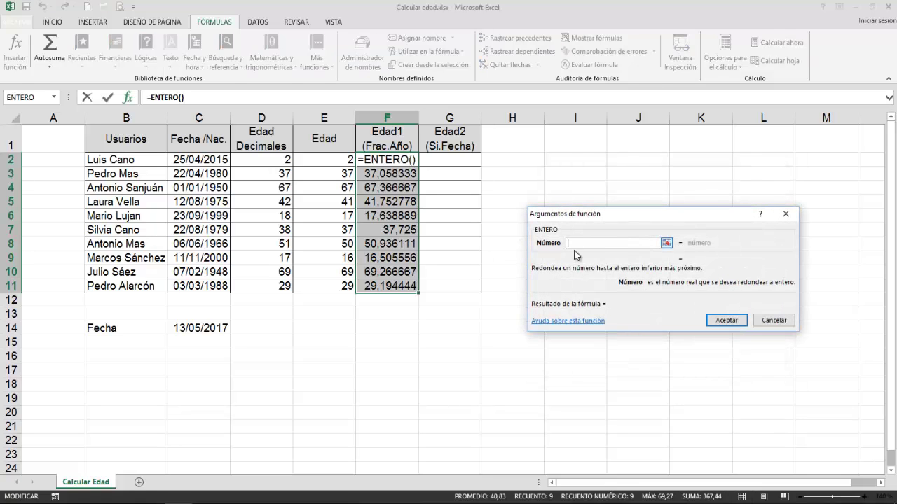
Step: Paste the copied formula as ENTERO's Número argument and enter =ENTERO(FRAC.AÑO(C2;$C$14)) in all selected cells
right_click(573, 248)
left_click(594, 280)
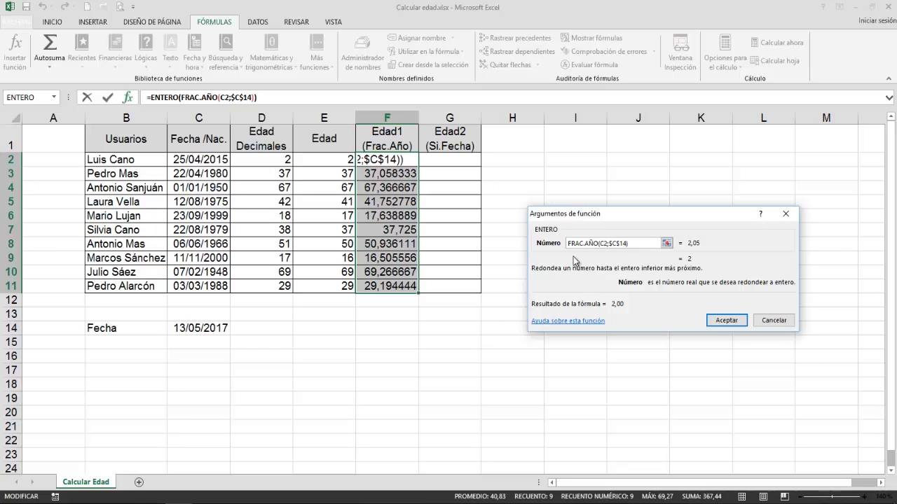
left_click(734, 321)
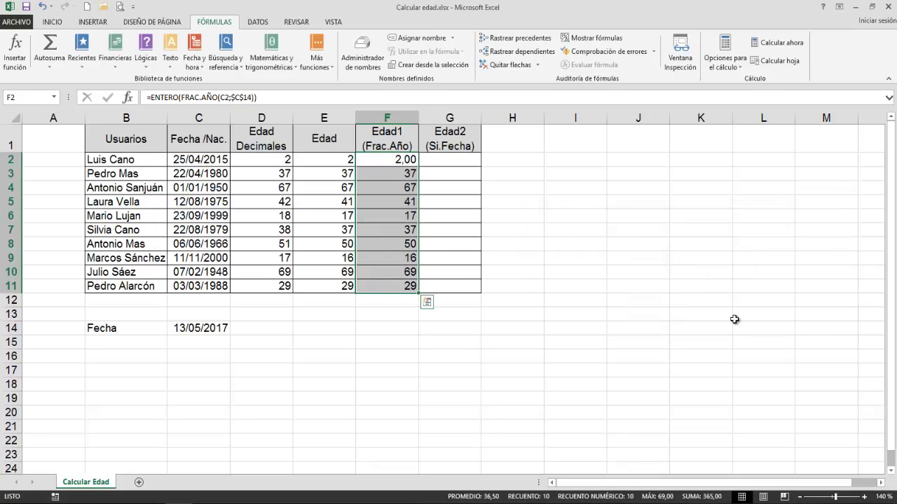
Step: Display the Edad1 values in F2:F11 without decimals
left_click(52, 22)
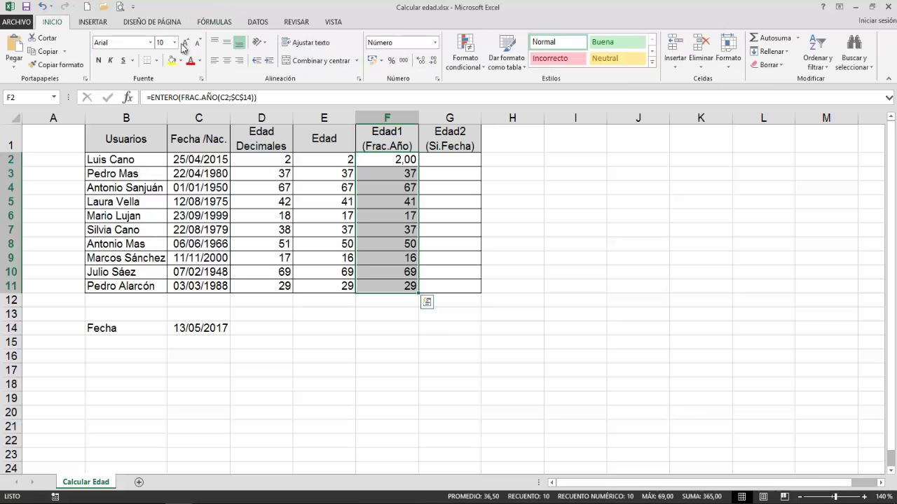
left_click(433, 62)
left_click(433, 61)
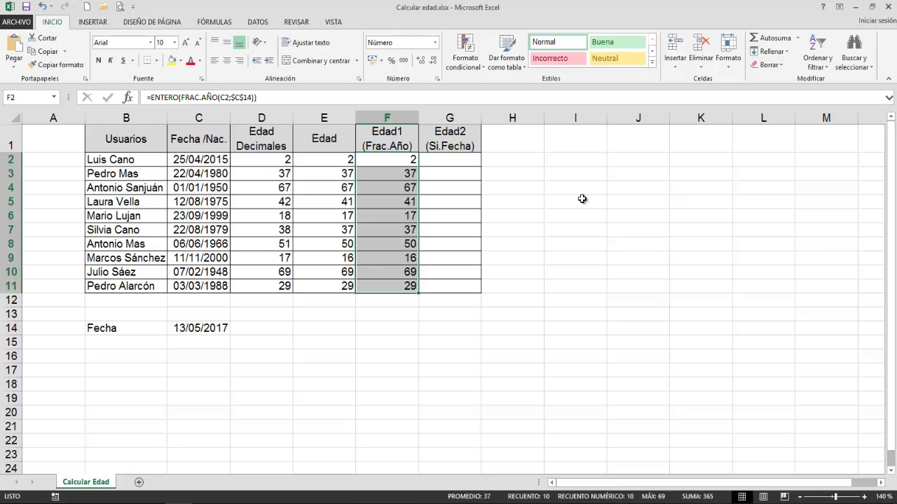
Step: Look through the Fecha y hora function list for a Si.Fecha function for G2, and close it without inserting anything
left_click(447, 161)
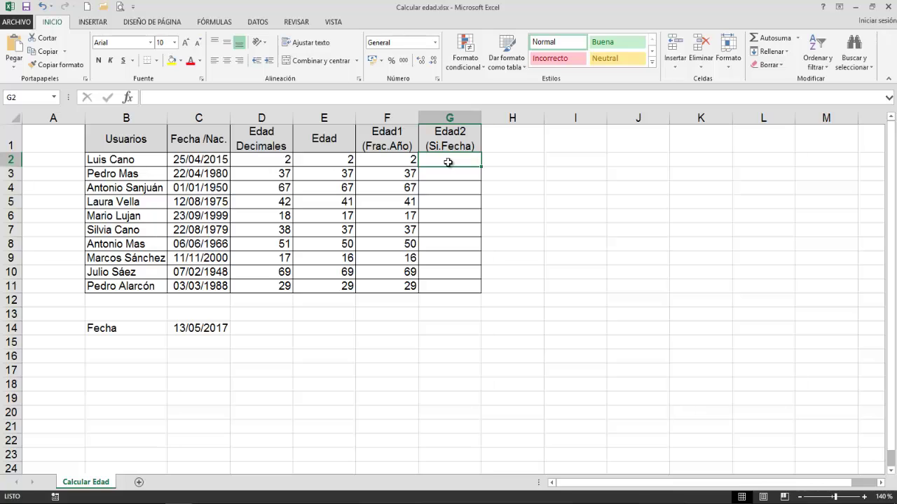
left_click(126, 97)
left_click(730, 220)
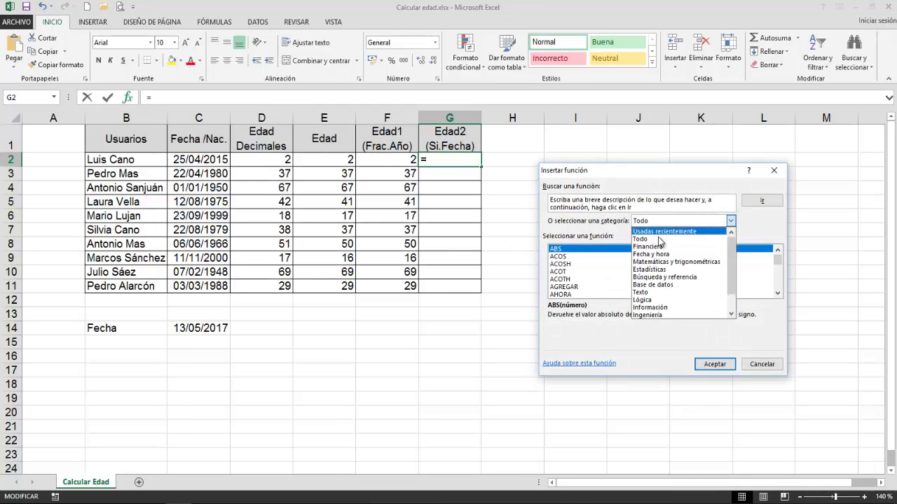
left_click(659, 257)
left_click(615, 286)
scroll(610, 289, "down", 4)
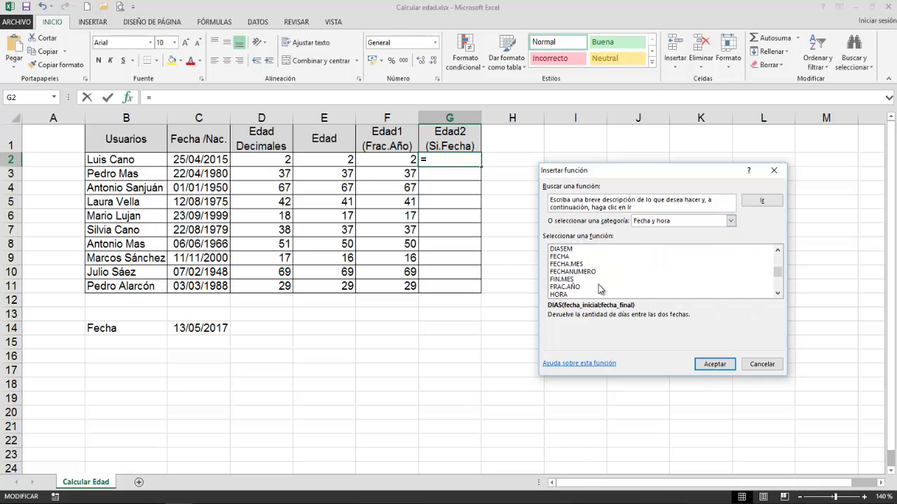
scroll(593, 290, "down", 2)
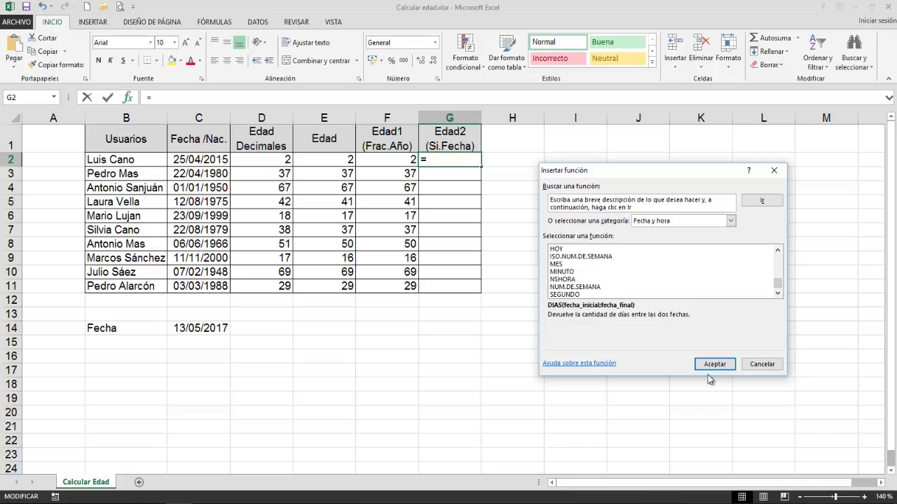
left_click(754, 365)
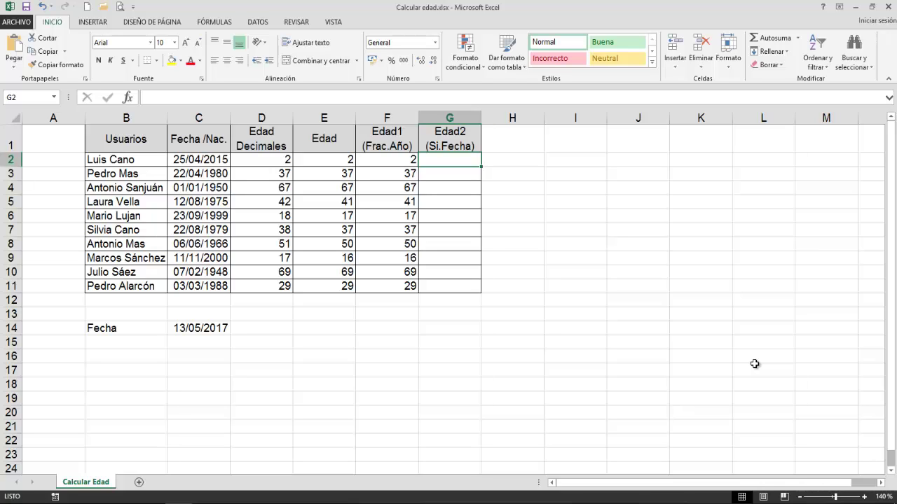
Step: Begin the Edad2 formula in cell G2 by entering =sifecha( by hand
type("=")
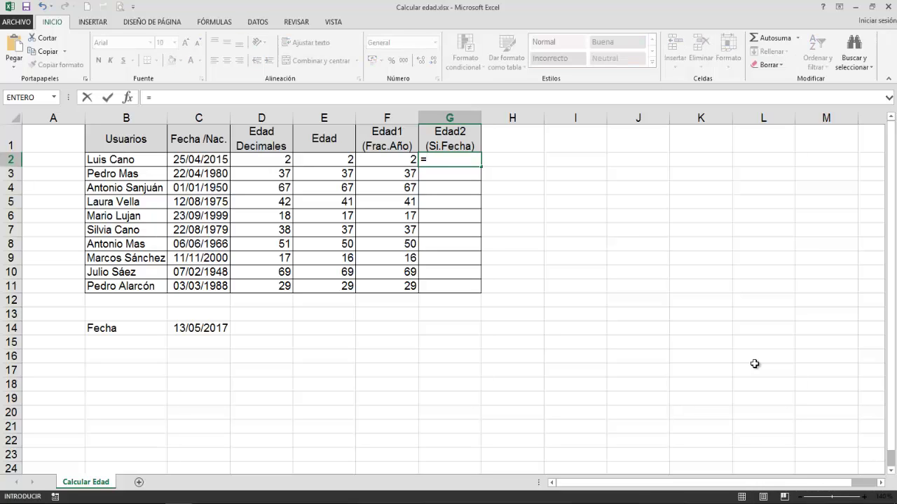
type("s")
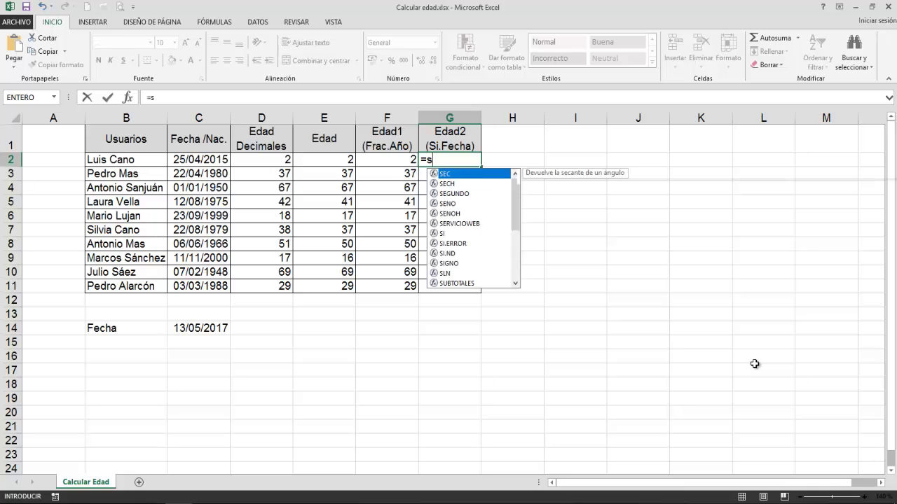
type("ifecha(")
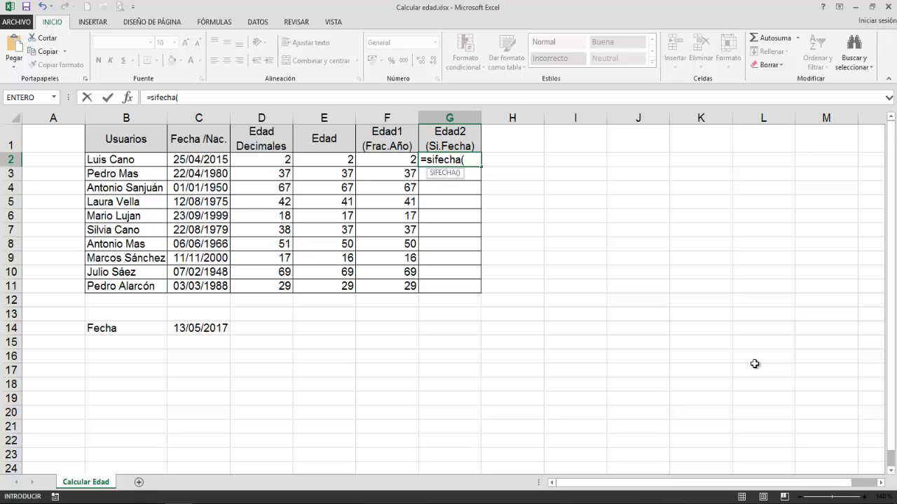
Step: Read the SIFECHA help article, examining its syntax, the Unidad codes, the examples and the known problems, and close the help
left_click(447, 173)
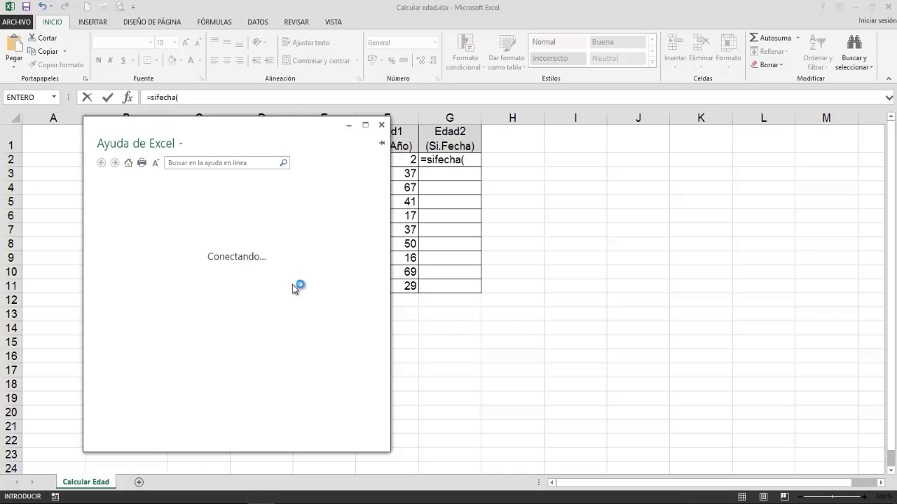
scroll(246, 266, "down", 1)
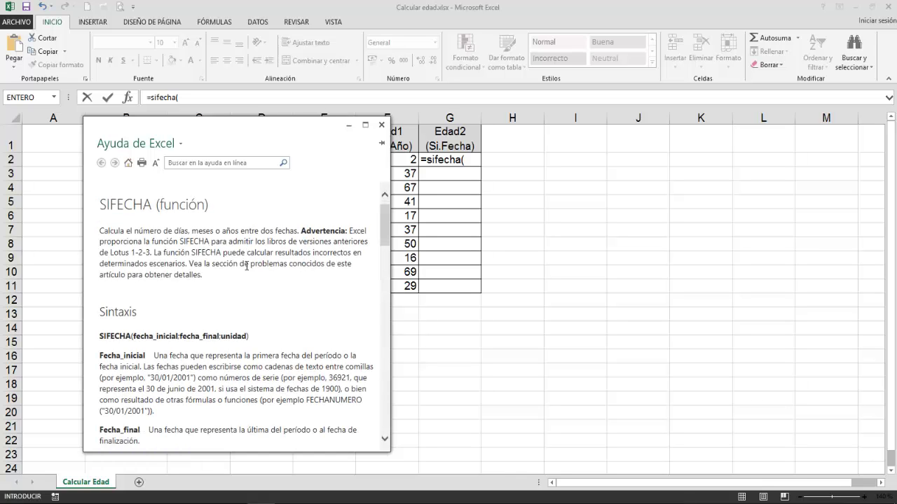
scroll(246, 266, "down", 10)
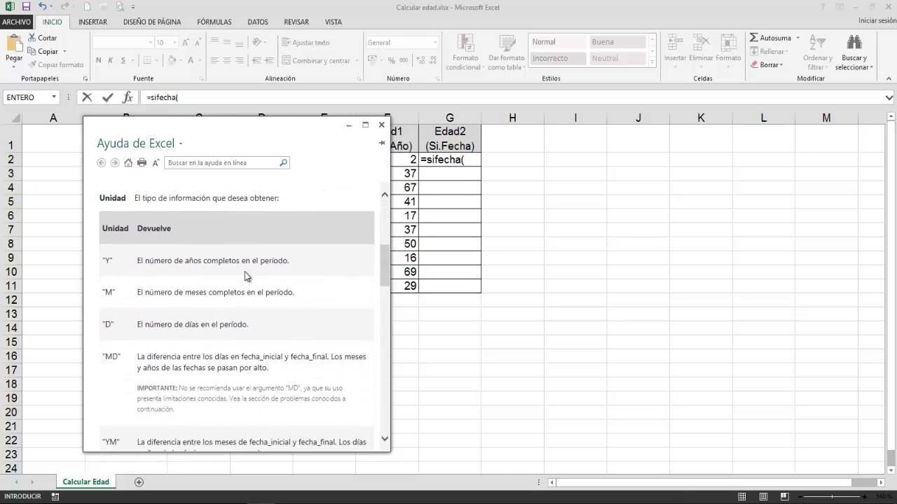
scroll(245, 276, "down", 2)
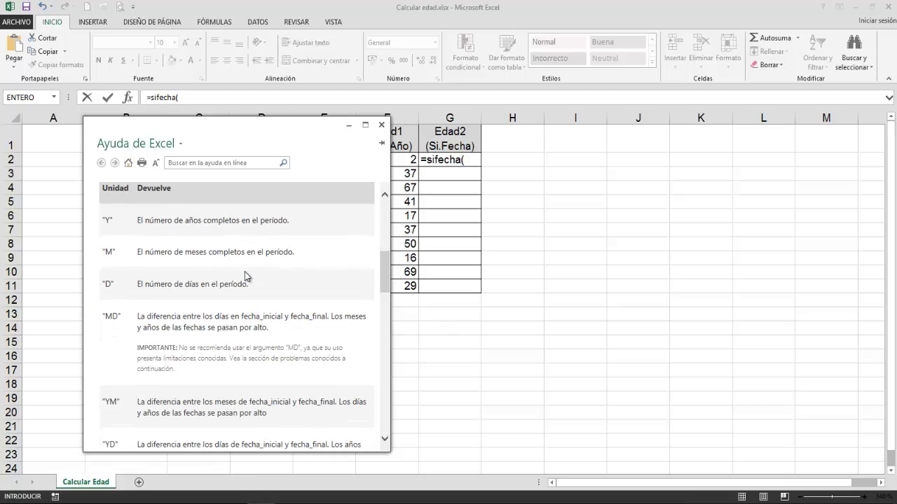
scroll(244, 274, "down", 7)
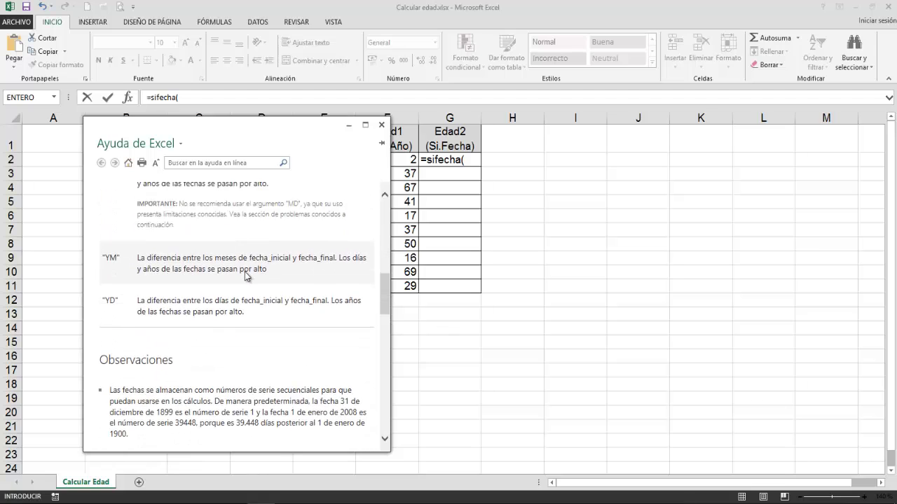
scroll(245, 276, "down", 20)
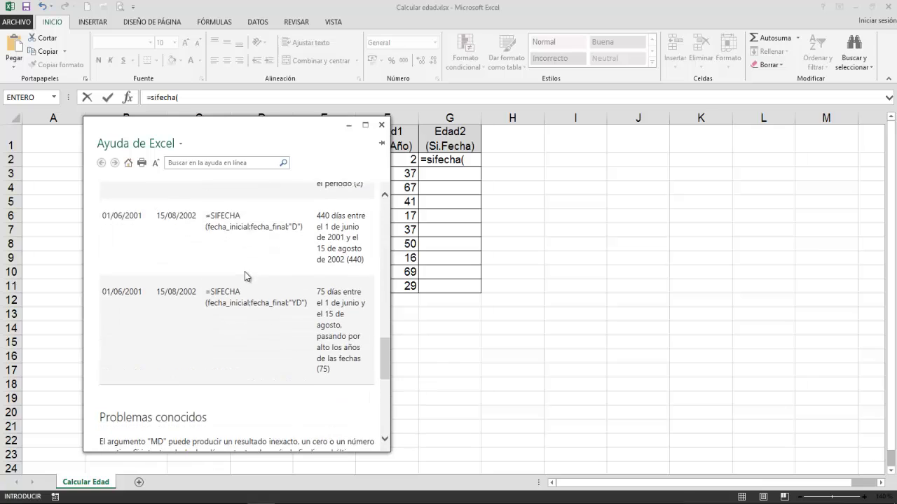
scroll(245, 273, "down", 10)
left_click(382, 125)
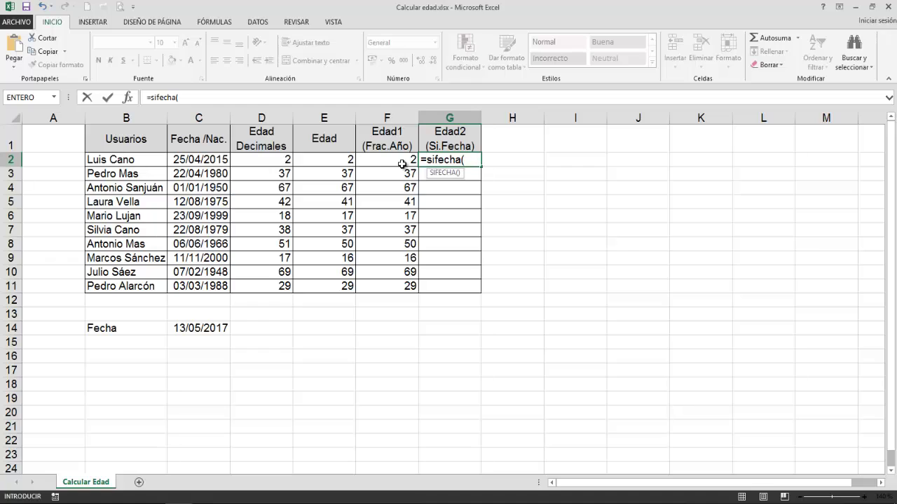
Step: Complete the formula in G2 as =SIFECHA(C2;$C$14;"y"), with an absolute reference to the Fecha cell
left_click(202, 159)
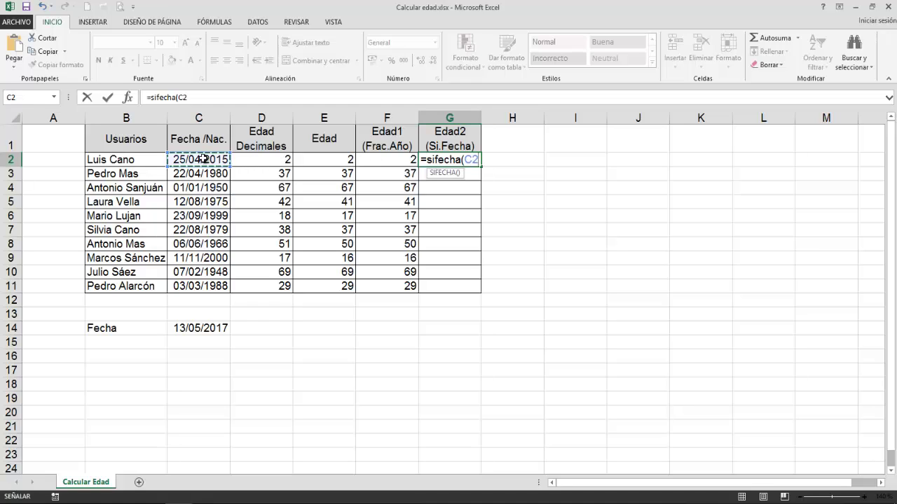
type(";")
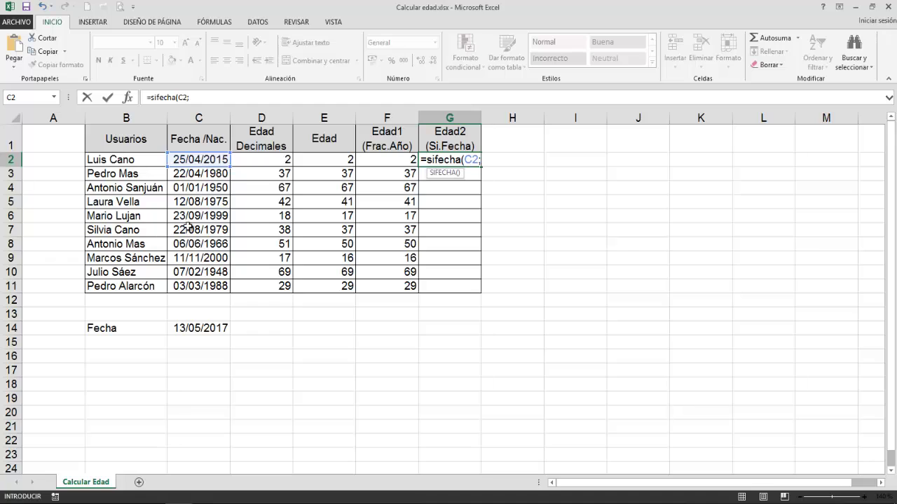
left_click(192, 329)
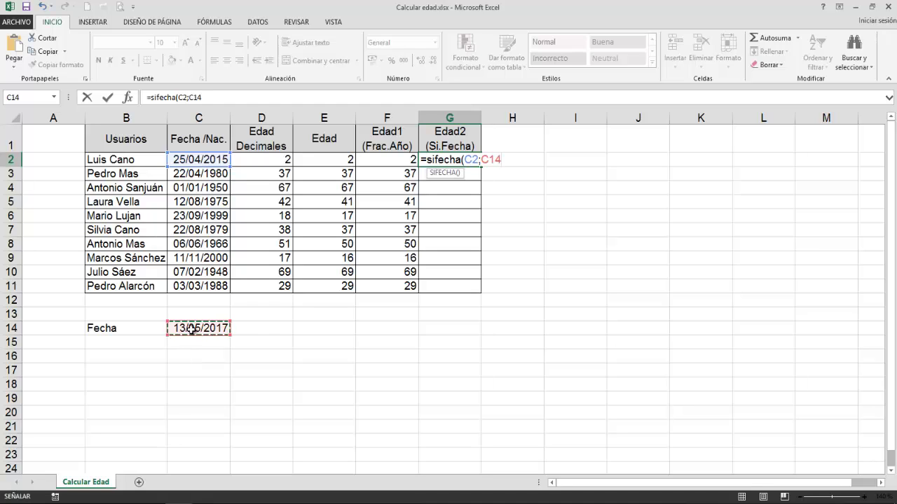
key("F4")
type(";")
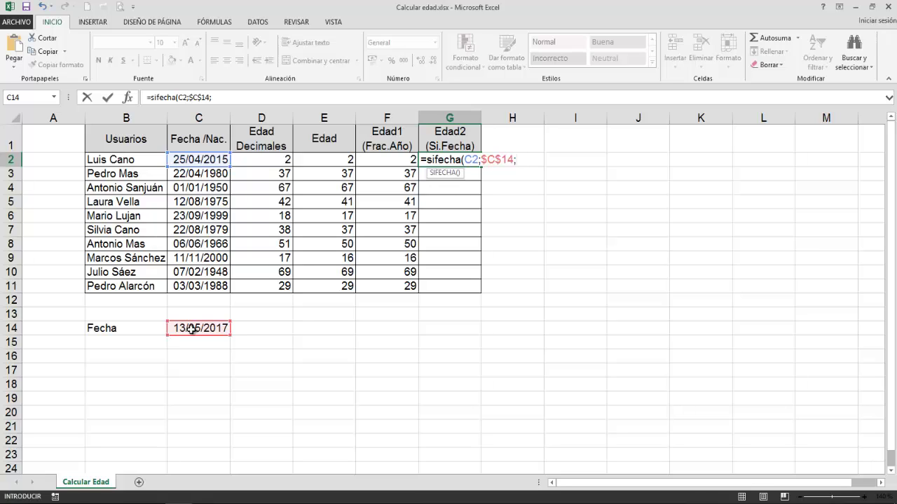
type("\"y\"")
type(")")
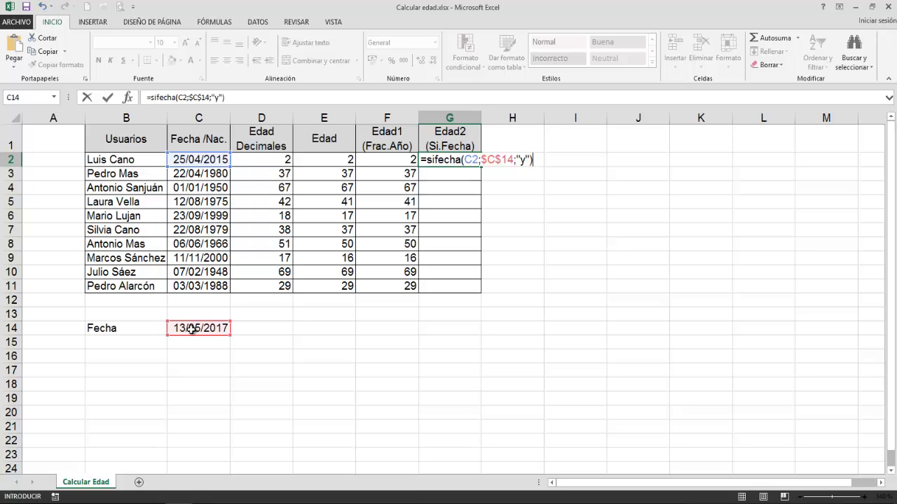
key("Return")
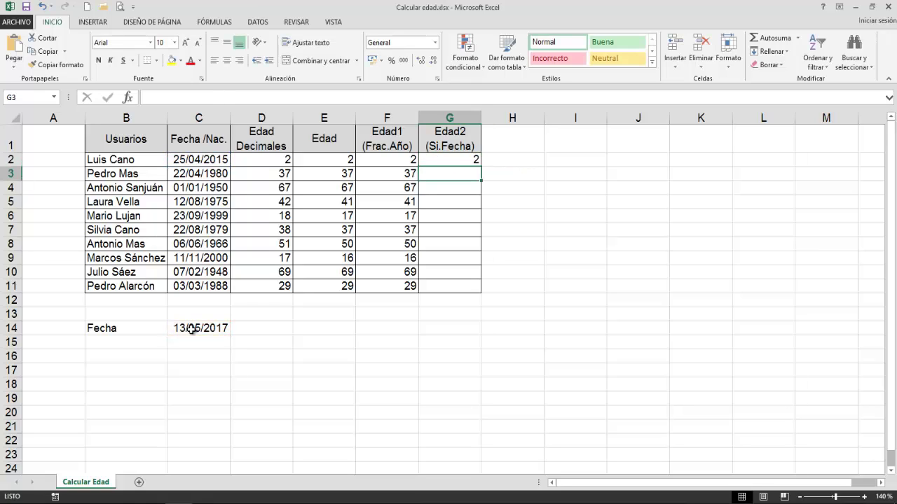
Step: Fill the SIFECHA formula from G2 down through G11 and deselect the range
key("Up")
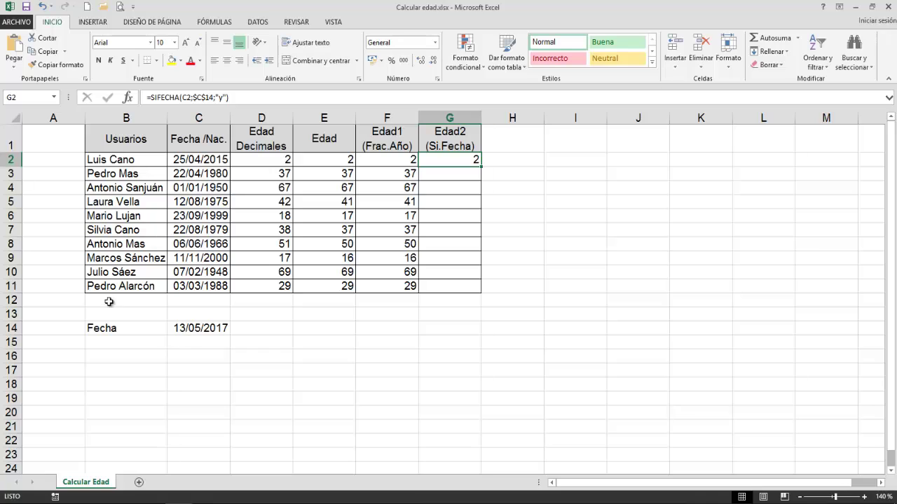
double_click(481, 167)
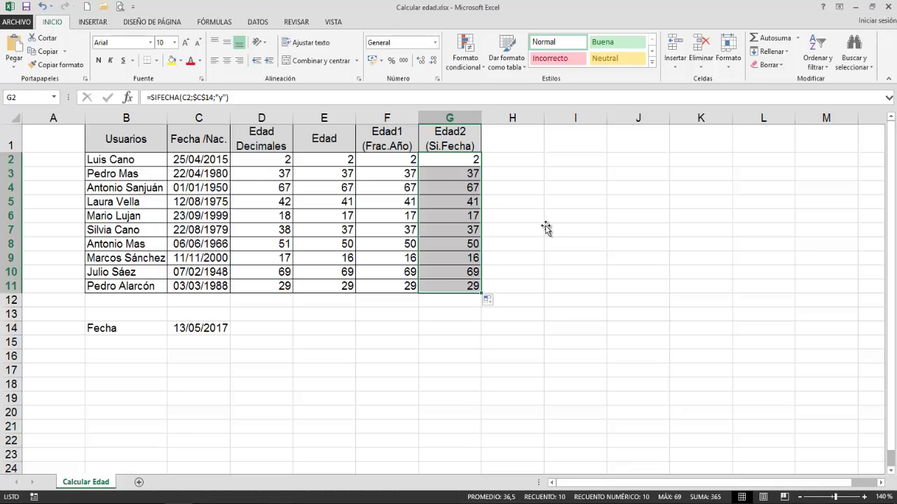
left_click(546, 226)
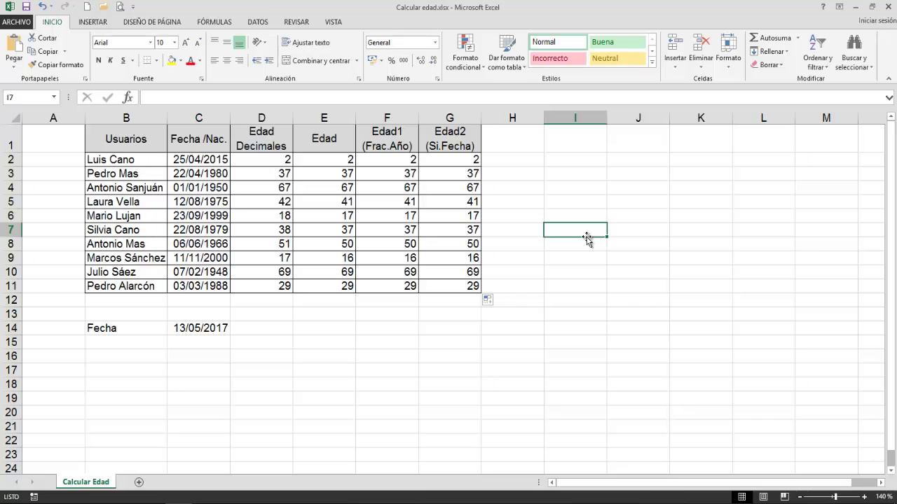